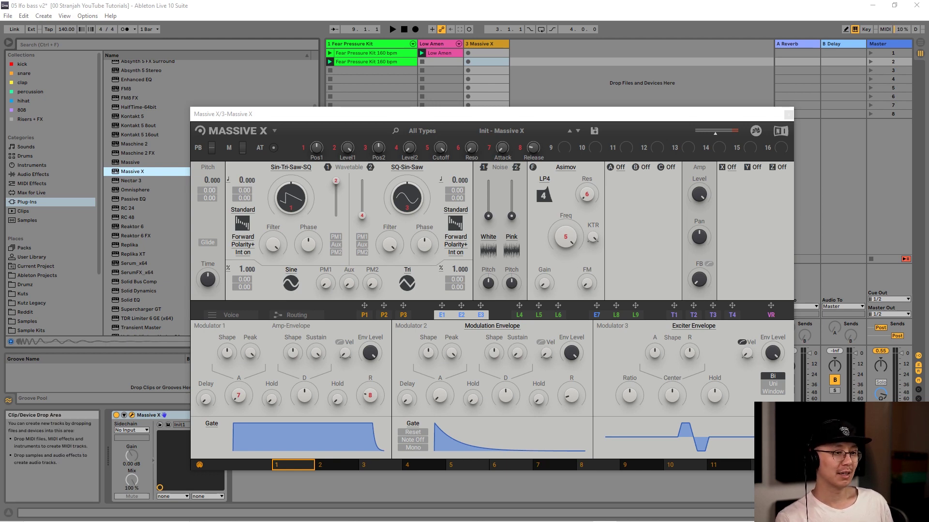
# - Switch to Spotify, play a few seconds of the reference track LFO (Leeds Warehouse Mix), pause it, and return to Ableton Live
pyautogui.click(510, 514)
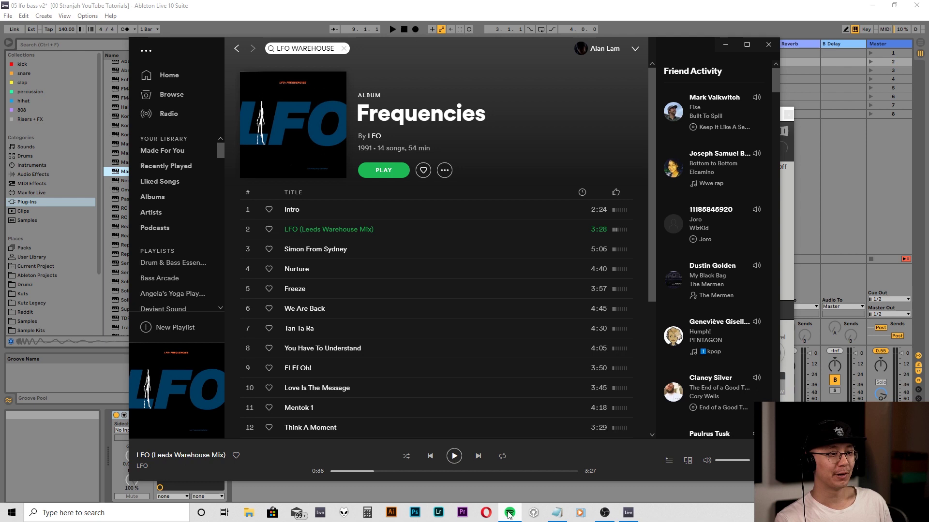
pyautogui.click(453, 456)
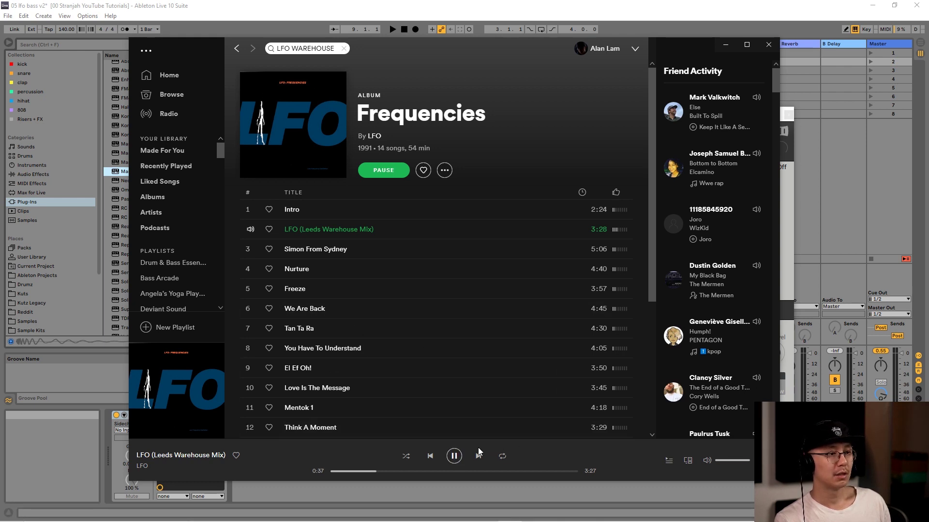
pyautogui.click(454, 458)
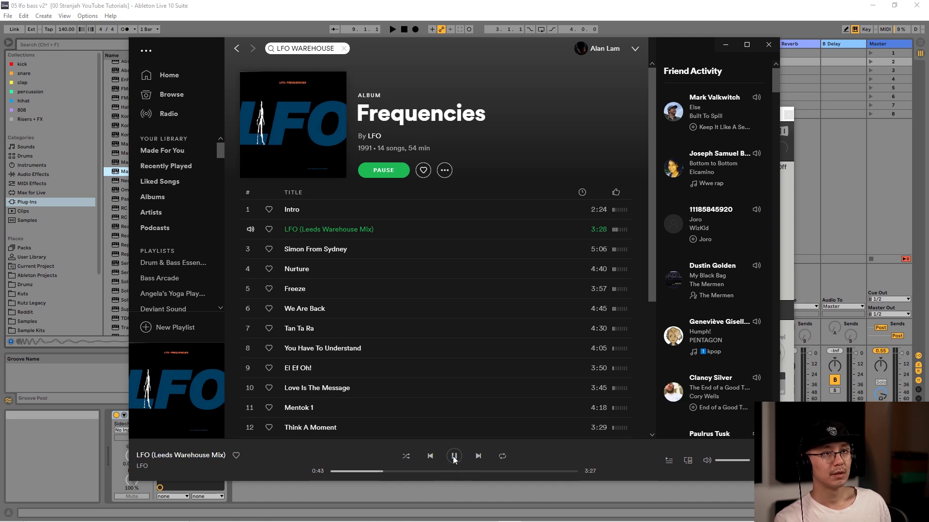
pyautogui.click(726, 44)
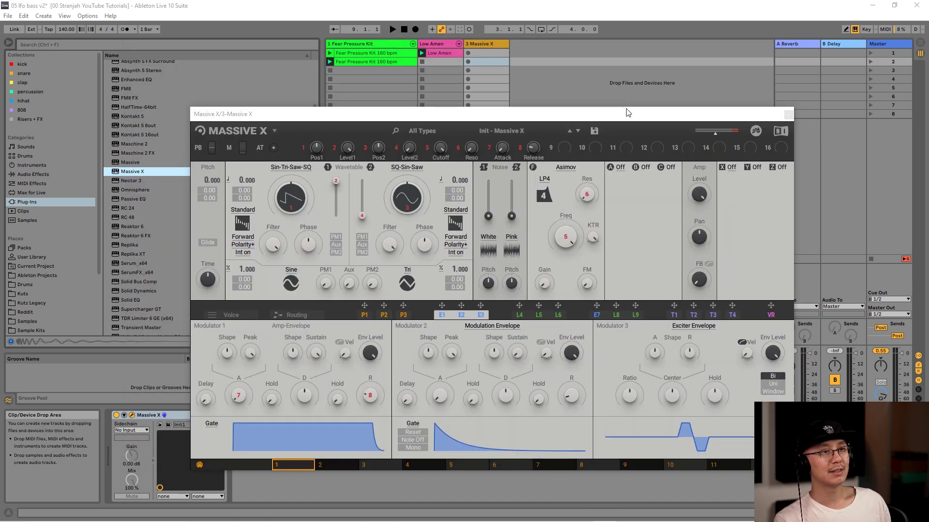
# - Move the Massive X window higher and sweep the first oscillator's wavetable position down to sine and back to square
pyautogui.moveTo(629, 113); pyautogui.dragTo(630, 82)
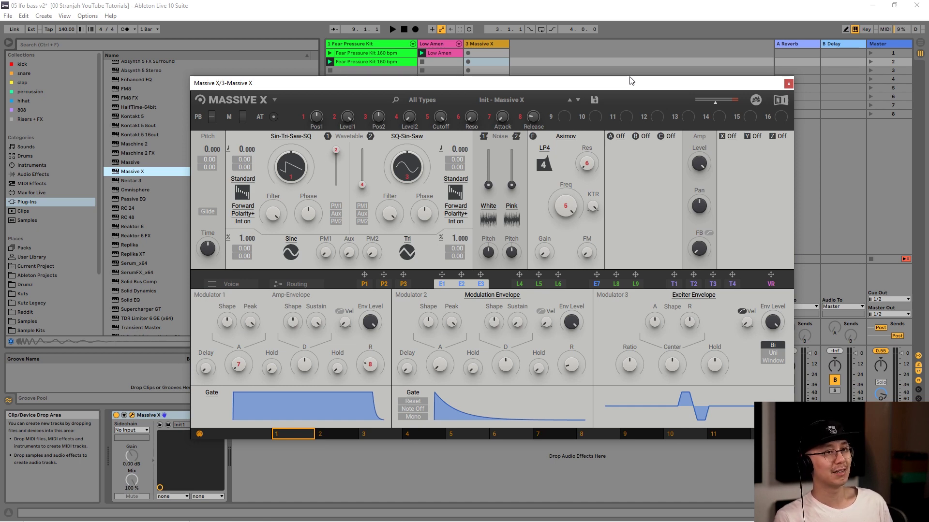
pyautogui.moveTo(631, 81); pyautogui.dragTo(628, 45)
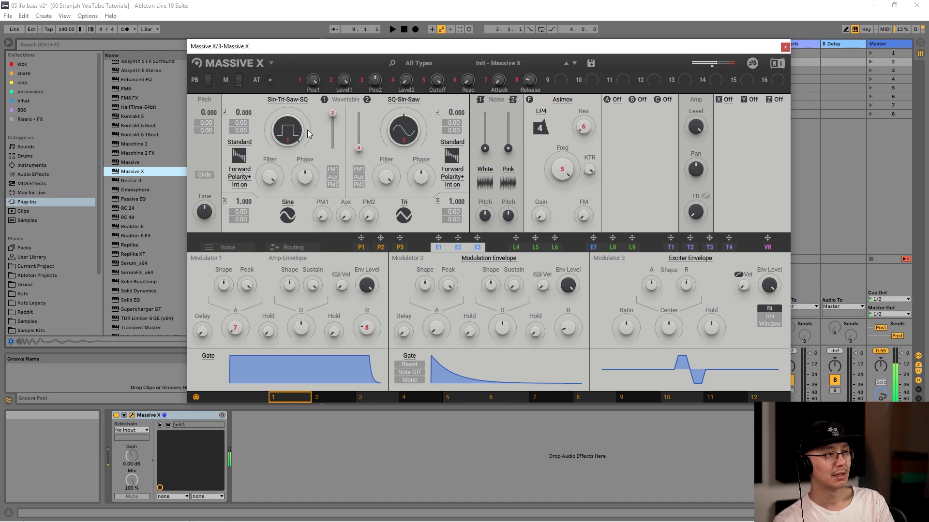
pyautogui.moveTo(294, 130); pyautogui.dragTo(294, 169)
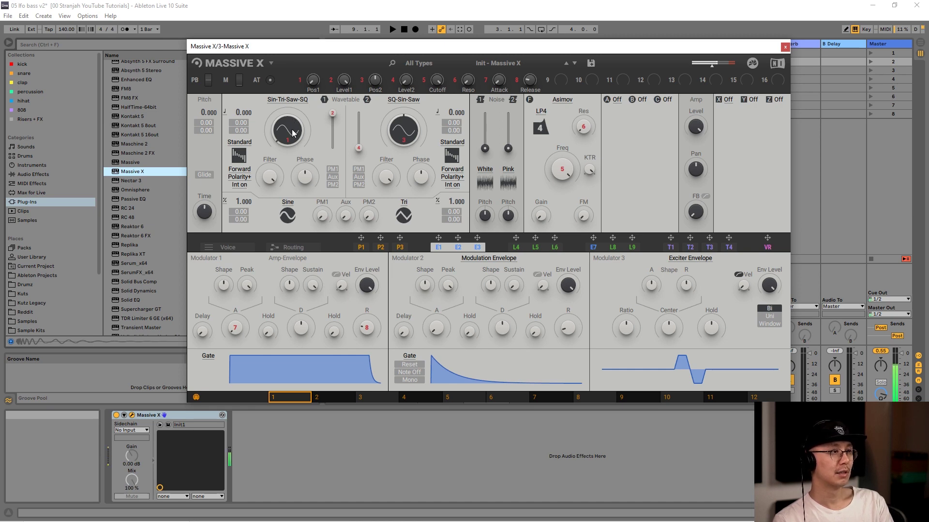
pyautogui.moveTo(290, 132); pyautogui.dragTo(290, 90)
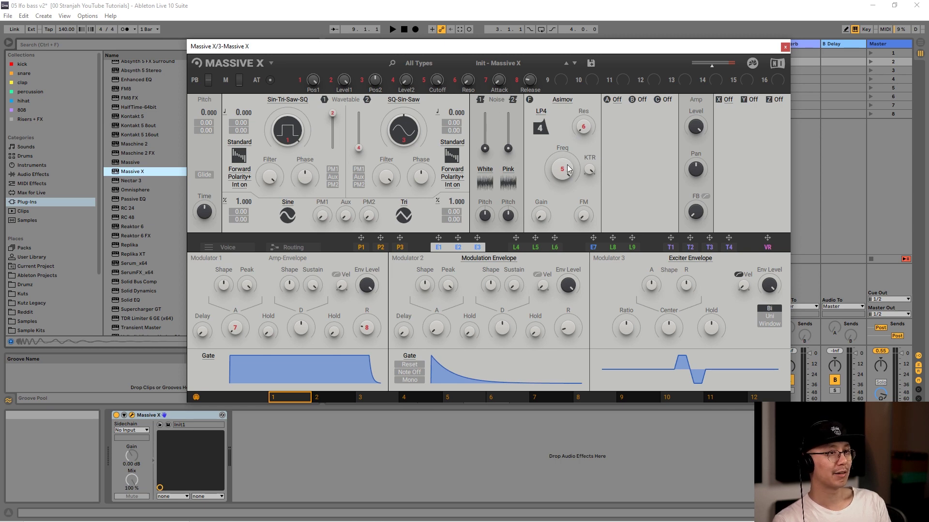
# - Assign modulation envelope E2 to the Asimov filter's frequency with a positive amount, and adjust the cutoff
pyautogui.moveTo(567, 165); pyautogui.dragTo(567, 169)
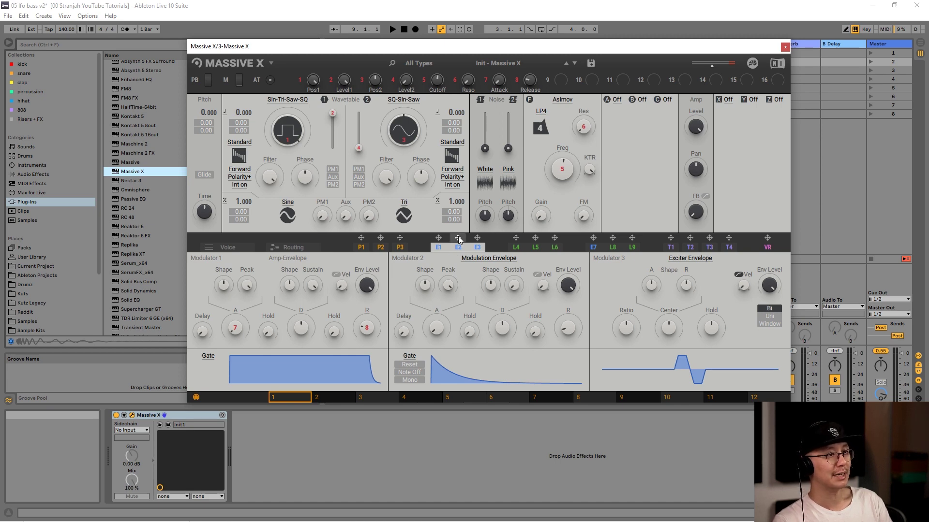
pyautogui.moveTo(459, 239); pyautogui.dragTo(555, 189)
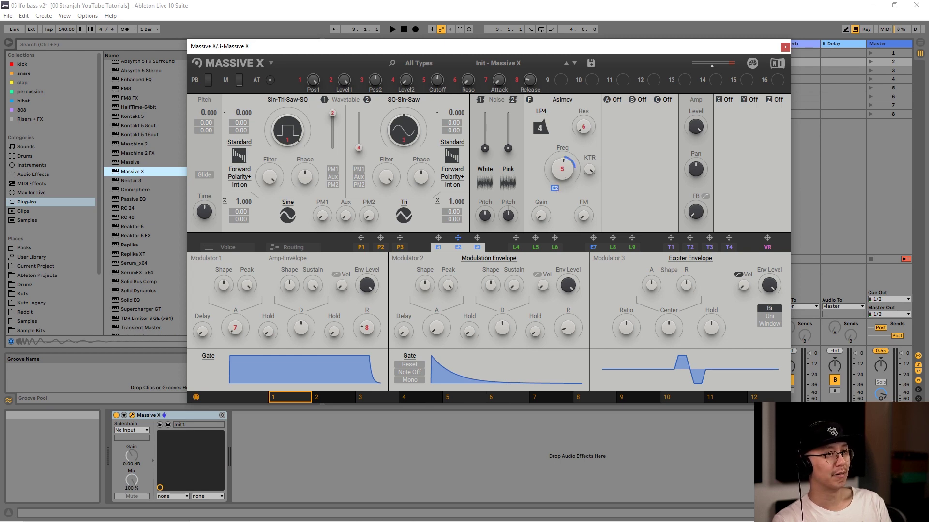
pyautogui.moveTo(563, 169); pyautogui.dragTo(563, 176)
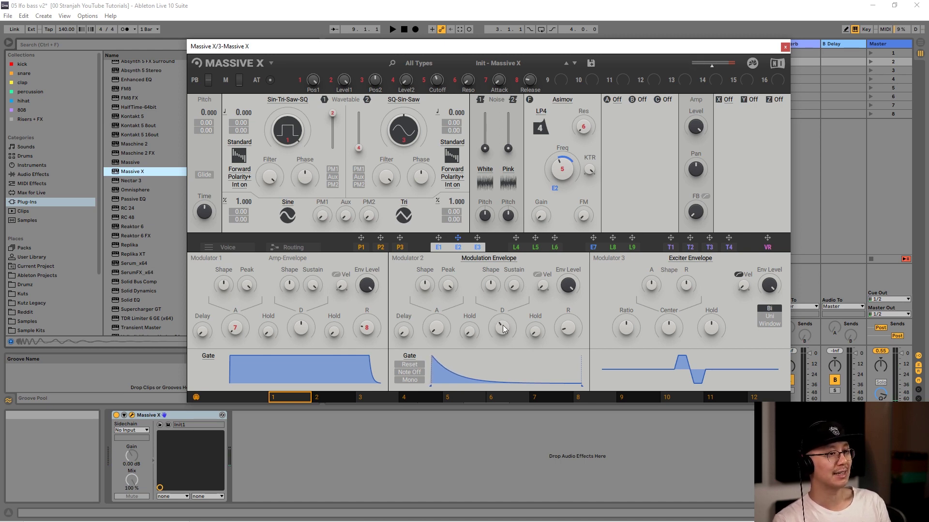
# - Shorten the Modulation Envelope's decay, trying a longer attack before returning it to its minimum
pyautogui.moveTo(503, 329)
pyautogui.mouseDown()
pyautogui.moveTo(503, 338)
pyautogui.moveTo(503, 319)
pyautogui.moveTo(503, 329)
pyautogui.mouseUp()
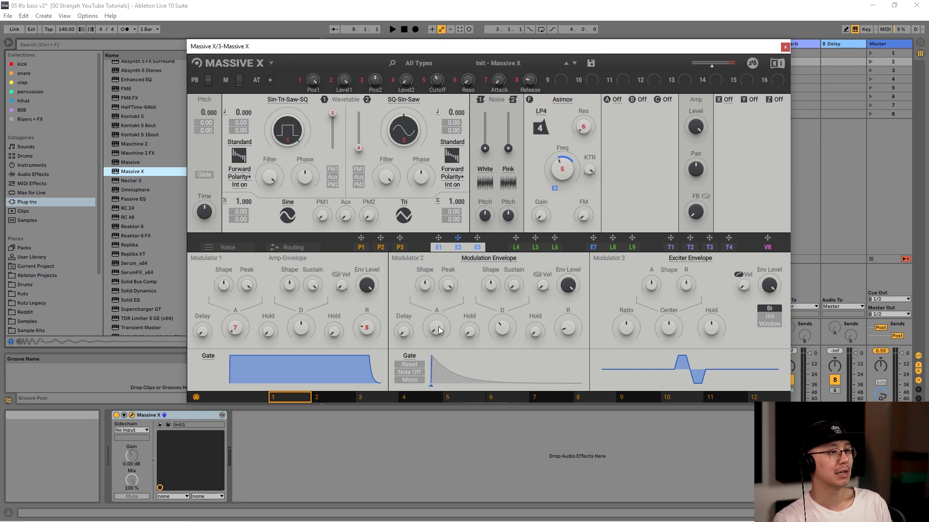
pyautogui.moveTo(437, 329); pyautogui.dragTo(437, 287)
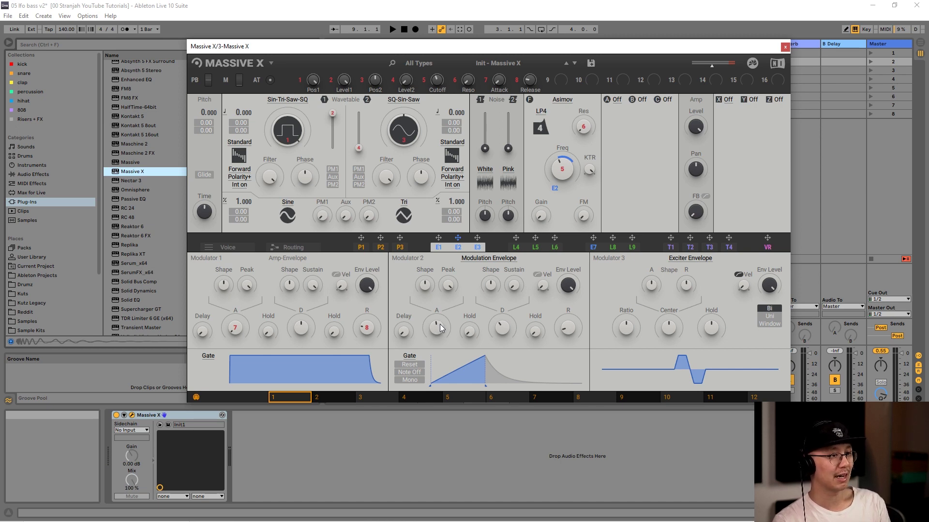
pyautogui.moveTo(441, 327); pyautogui.dragTo(519, 325)
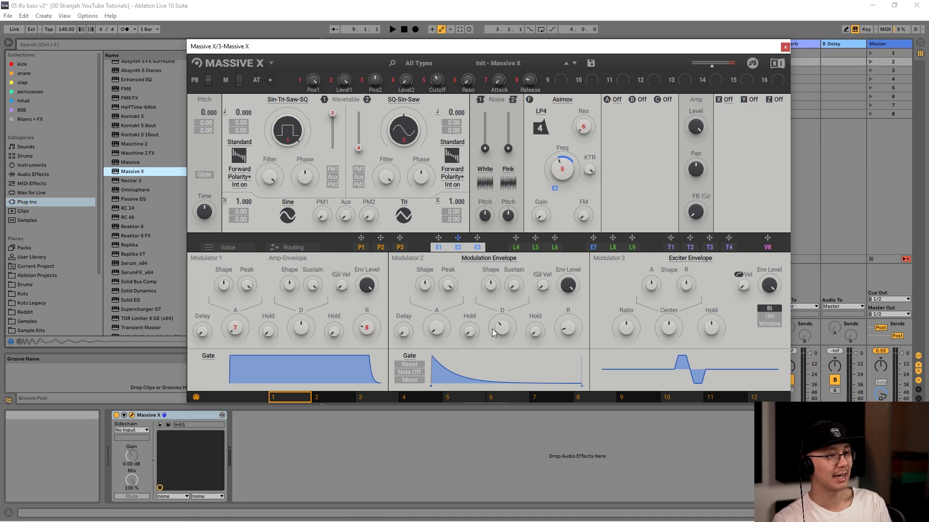
pyautogui.moveTo(492, 333); pyautogui.dragTo(493, 326)
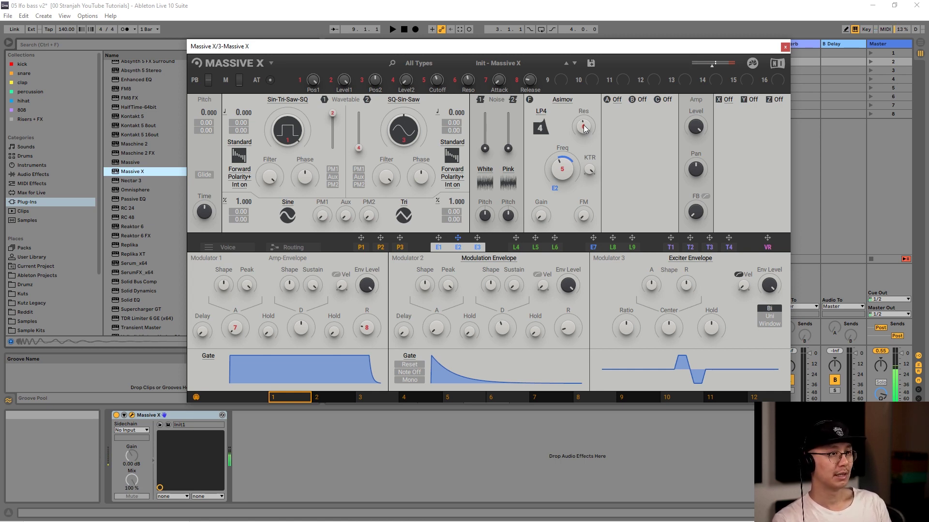
# - Close the synth window, create an empty MIDI clip in the Massive X track's first slot, and mute the Low Amen track
pyautogui.click(787, 47)
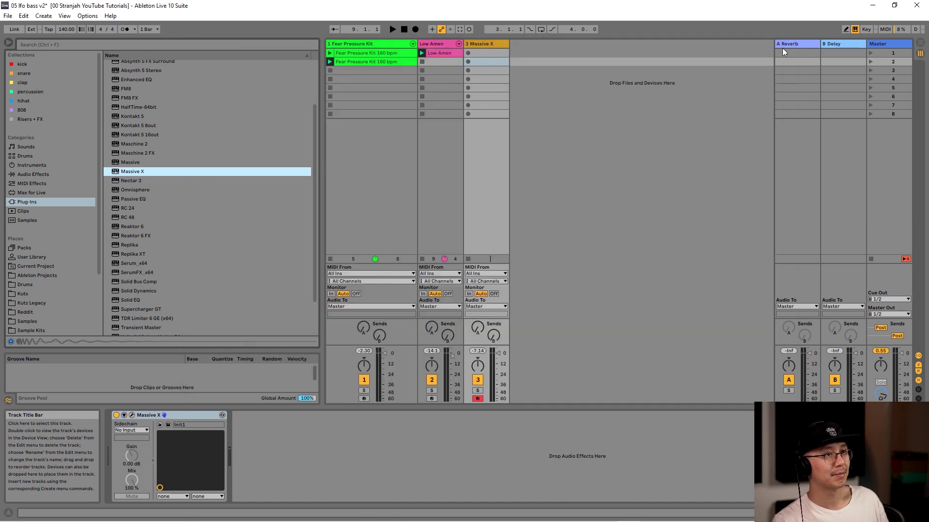
pyautogui.doubleClick(488, 52)
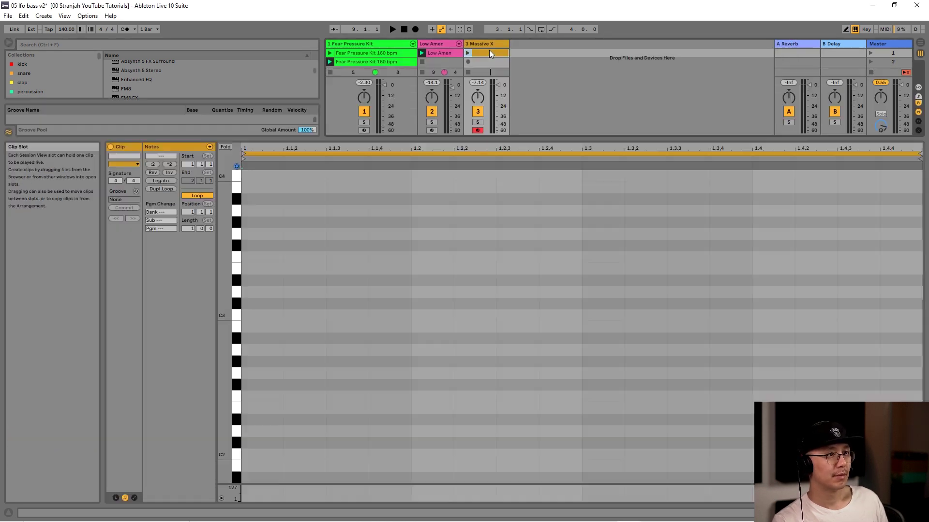
pyautogui.click(432, 111)
pyautogui.moveTo(536, 138); pyautogui.dragTo(536, 293)
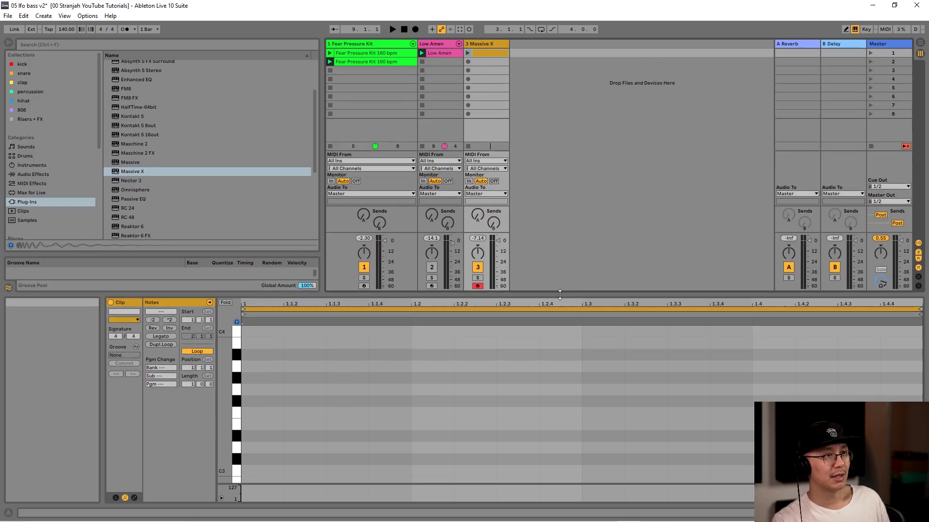
# - Launch the new clip, stop playback, and audition progressively lower keys in the piano roll down to D0
pyautogui.click(467, 52)
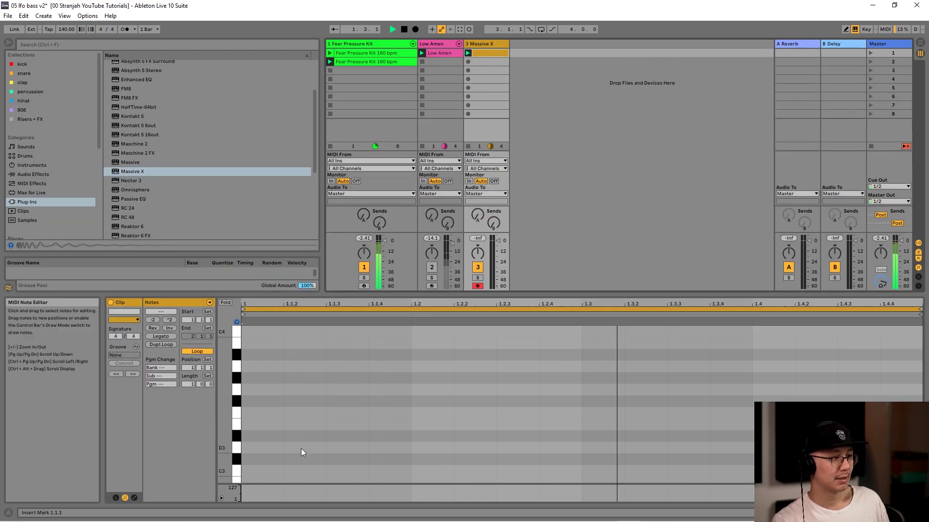
pyautogui.press('space')
pyautogui.scroll(-1, 263, 435)
pyautogui.click(239, 428)
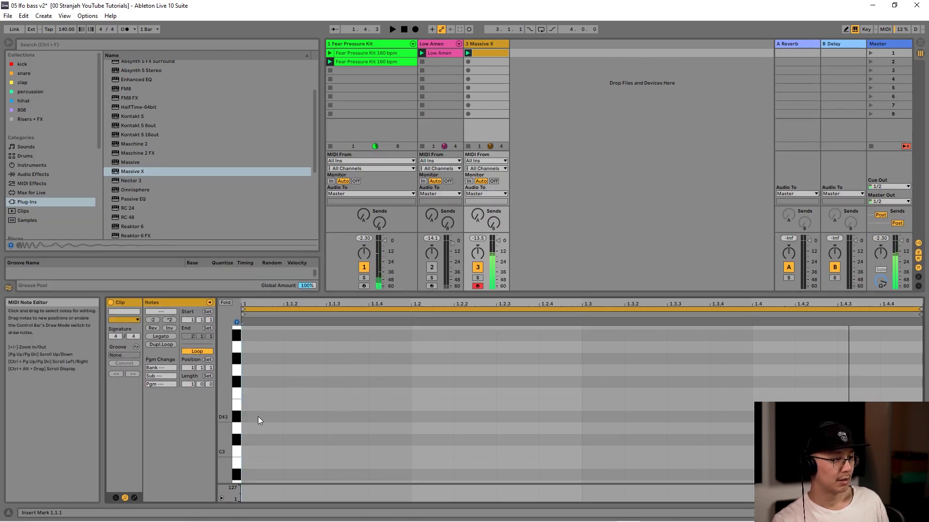
pyautogui.scroll(-5, 258, 417)
pyautogui.scroll(-3, 290, 389)
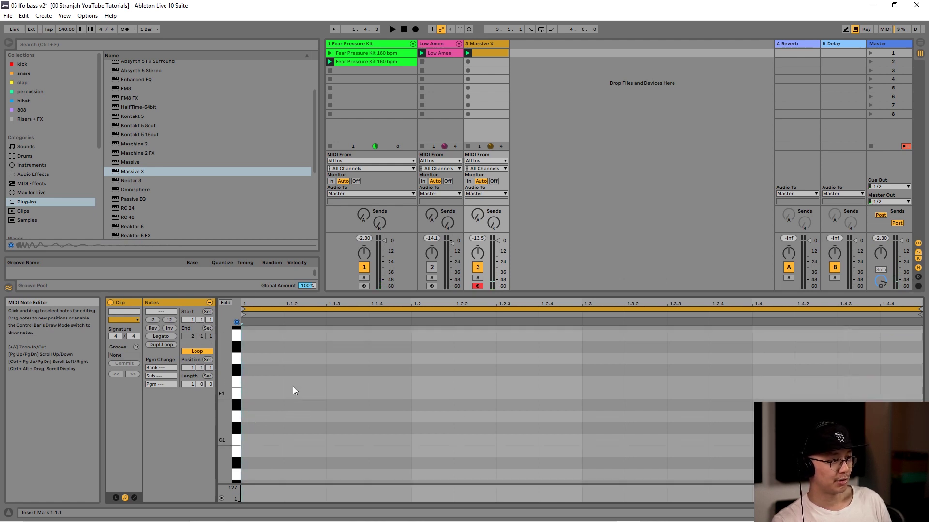
pyautogui.click(238, 418)
pyautogui.scroll(-3, 265, 410)
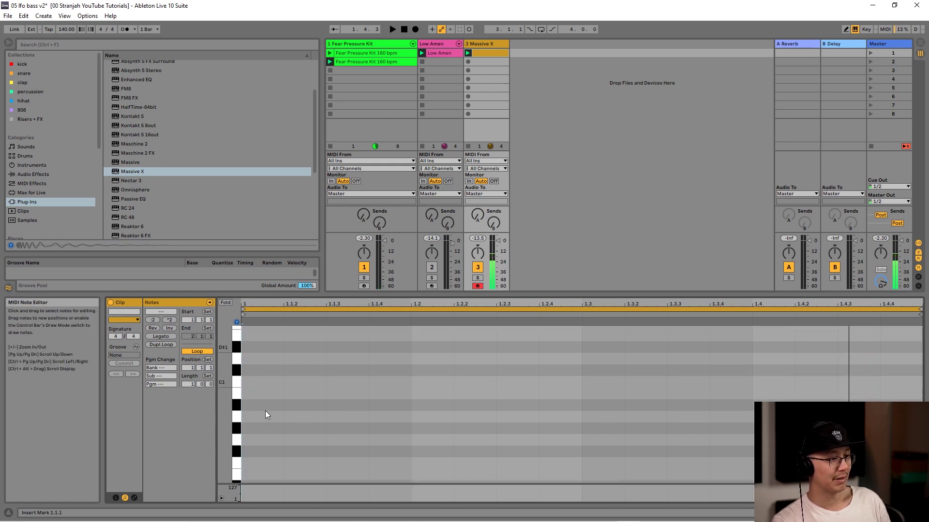
pyautogui.click(238, 416)
pyautogui.scroll(-3, 252, 418)
pyautogui.click(239, 449)
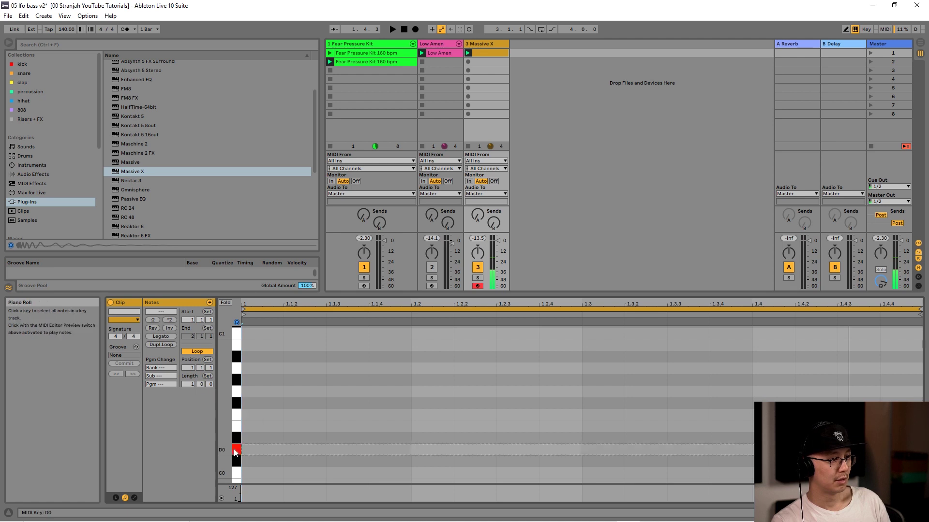
pyautogui.click(238, 453)
# - Draw sixteenth notes on D0 at 1, 1.1.4 and 1.2.3, and on F0 at 1.3, 1.3.2, 1.3.4 and 1.4.3
pyautogui.press('b')
pyautogui.click(260, 449)
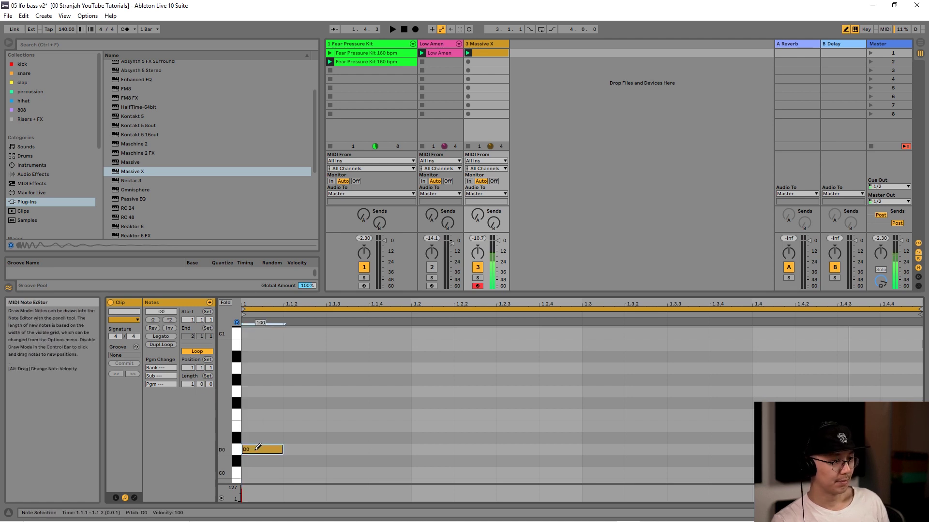
pyautogui.click(407, 450)
pyautogui.click(517, 449)
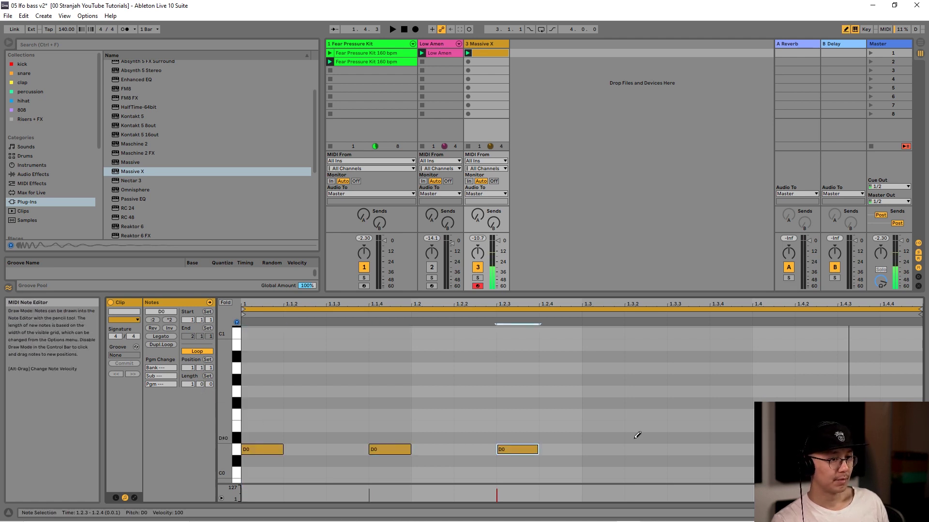
pyautogui.click(614, 414)
pyautogui.click(638, 415)
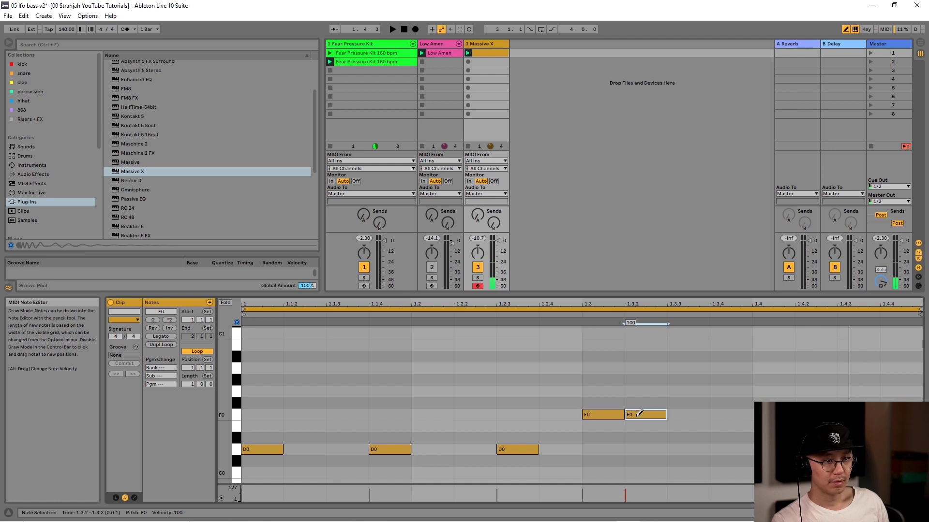
pyautogui.click(730, 415)
pyautogui.click(857, 414)
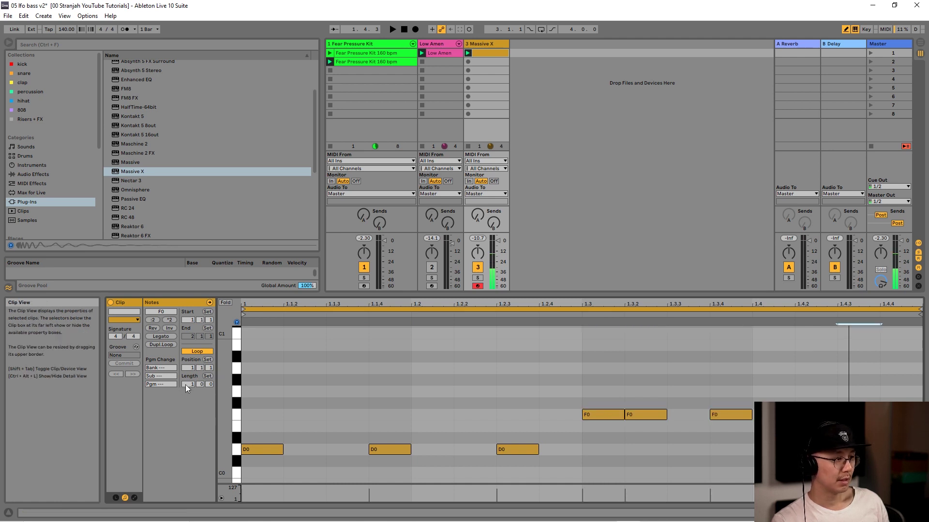
# - Duplicate the clip's loop to two bars, leave Draw Mode, and stop playback after listening
pyautogui.click(153, 345)
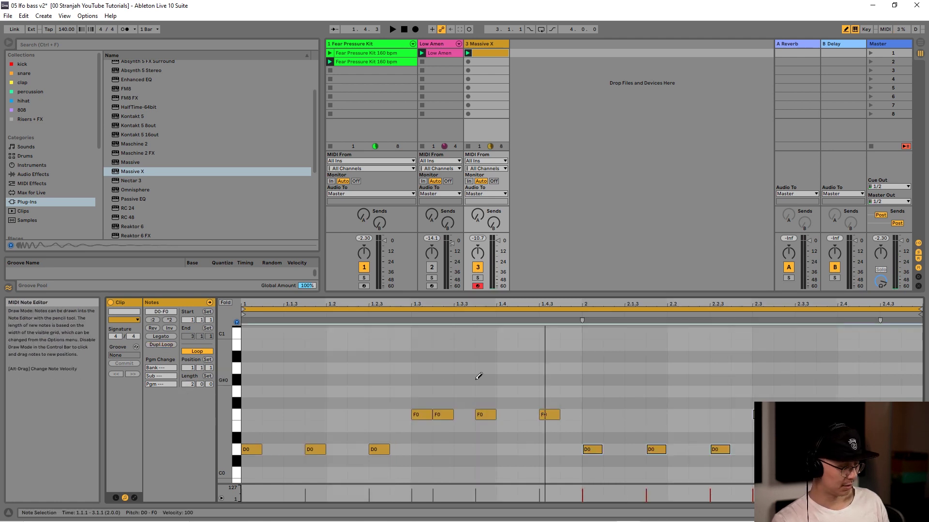
pyautogui.press('b')
pyautogui.press('space')
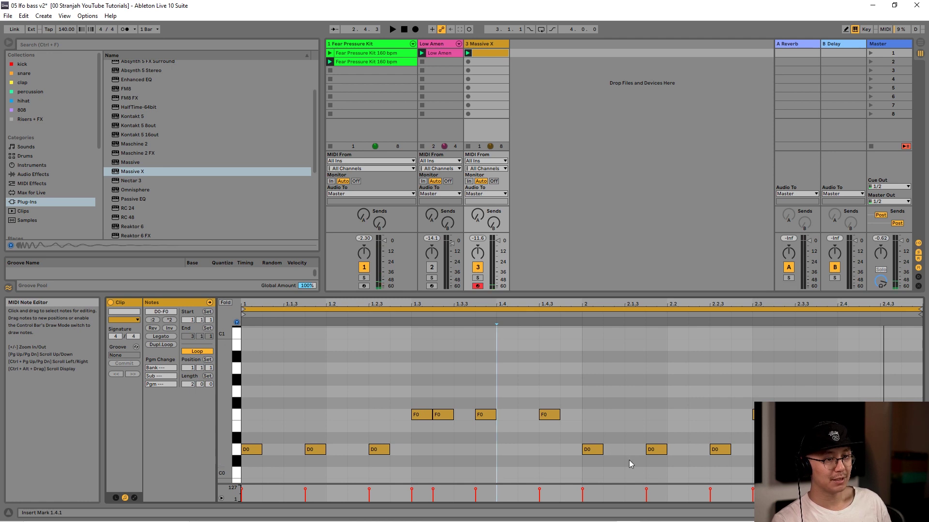
# - Delete the first two D0 notes of the second bar and play the pattern back to check it
pyautogui.moveTo(690, 382); pyautogui.dragTo(586, 472)
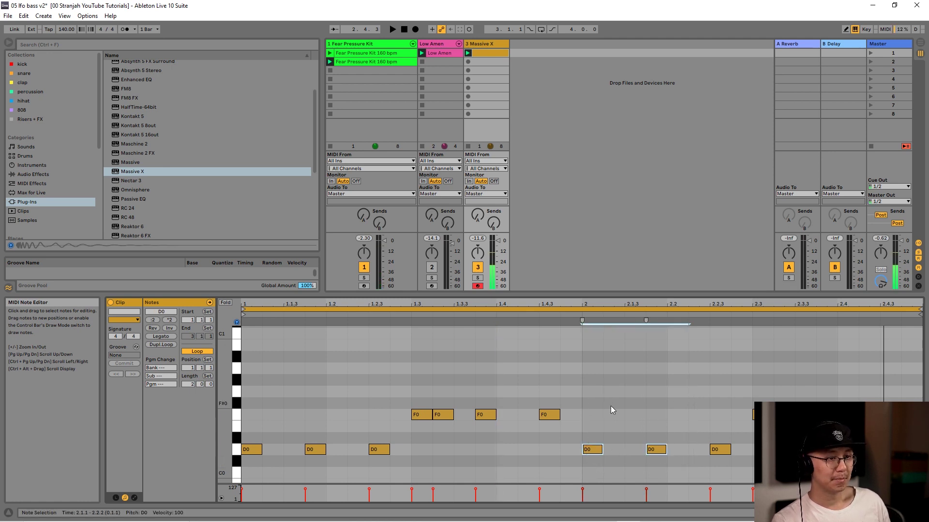
pyautogui.press('Delete')
pyautogui.press('space')
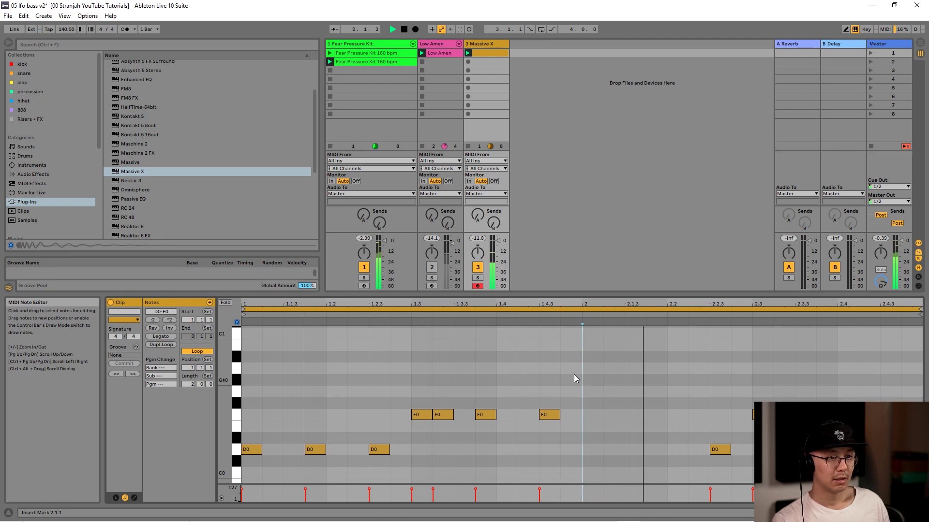
pyautogui.press('space')
# - Apply Legato to all notes in the clip, listen to the result, and show the Massive X track's device
pyautogui.click(530, 371)
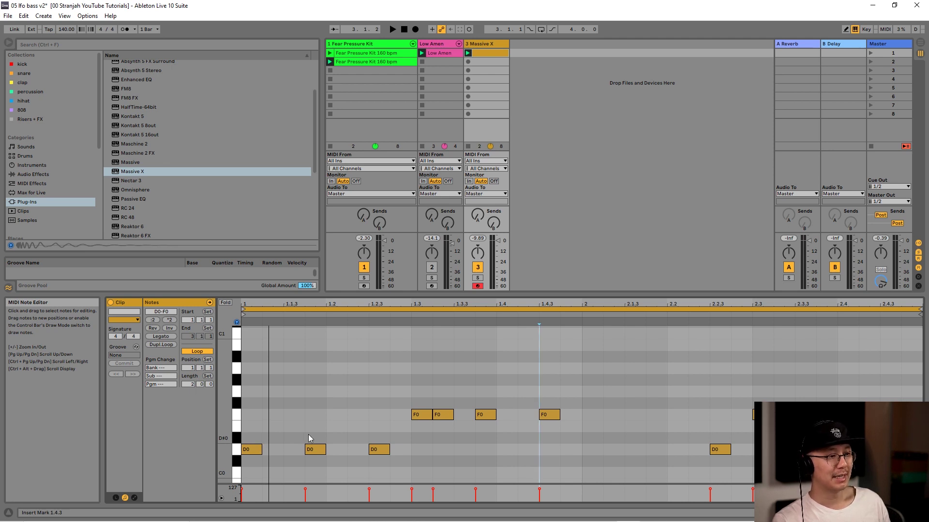
pyautogui.click(164, 336)
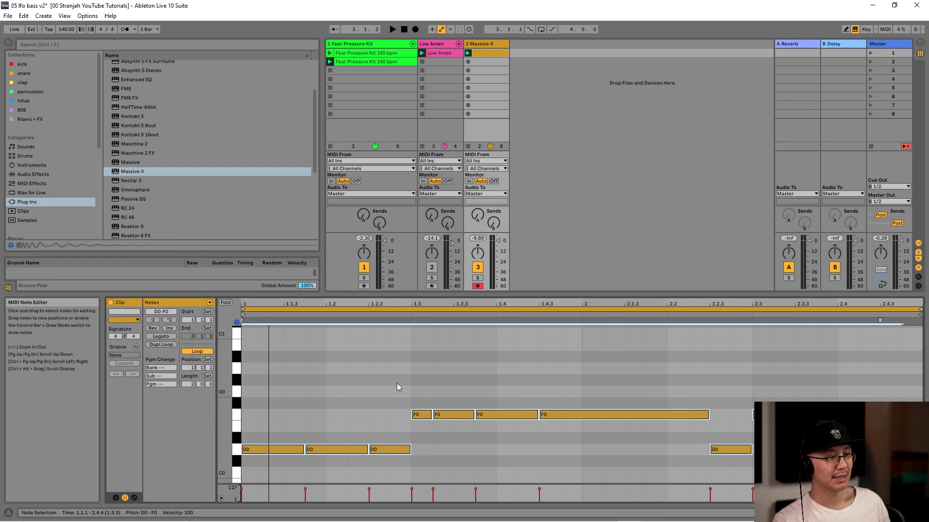
pyautogui.press('space')
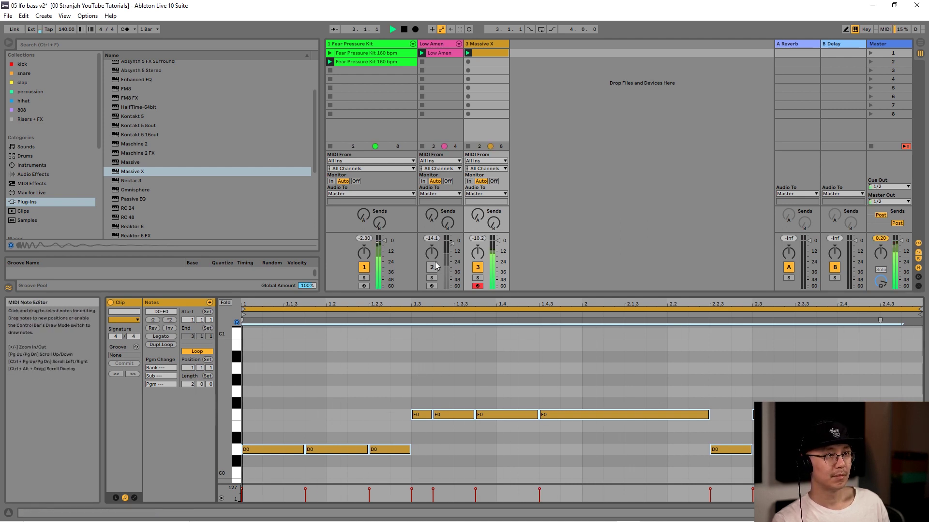
pyautogui.doubleClick(479, 43)
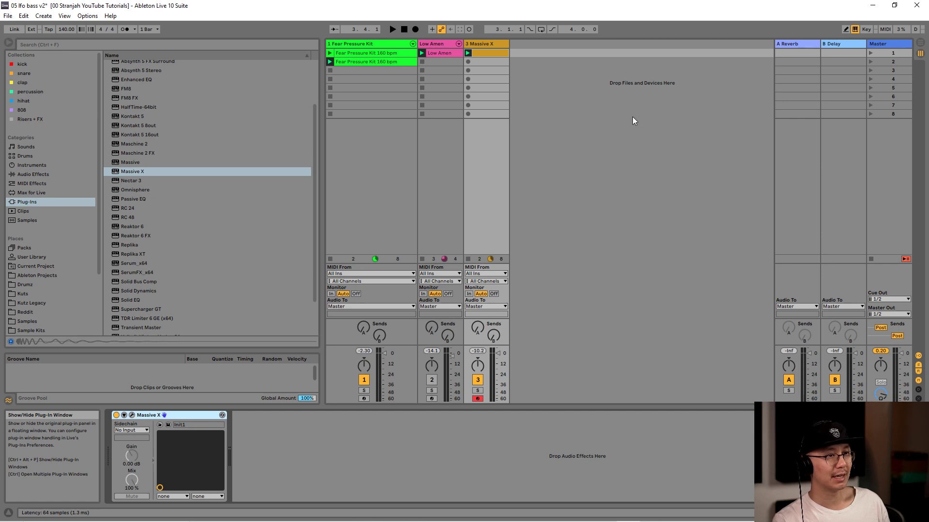
# - Fine-tune the E2 modulation amount on the filter frequency and the Modulation Envelope's decay while the pattern plays, and stop playback
pyautogui.press('space')
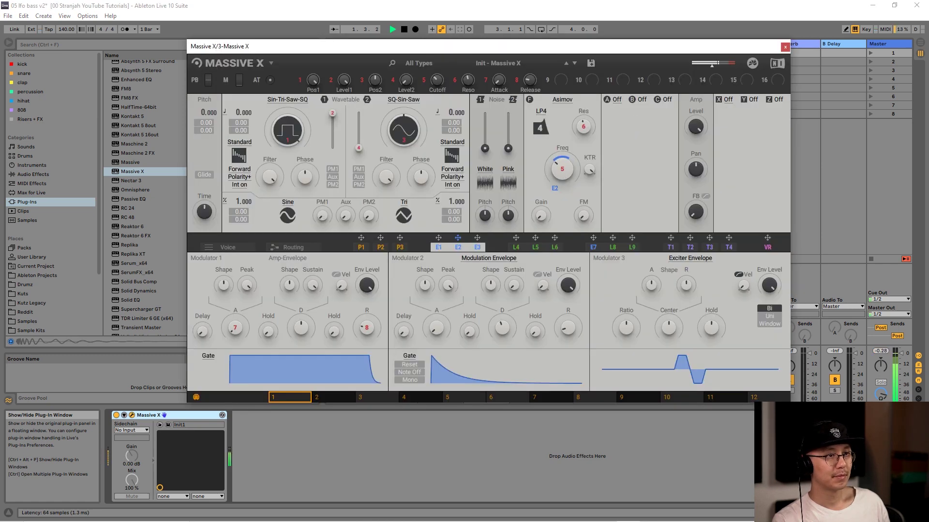
pyautogui.moveTo(582, 47); pyautogui.dragTo(586, 80)
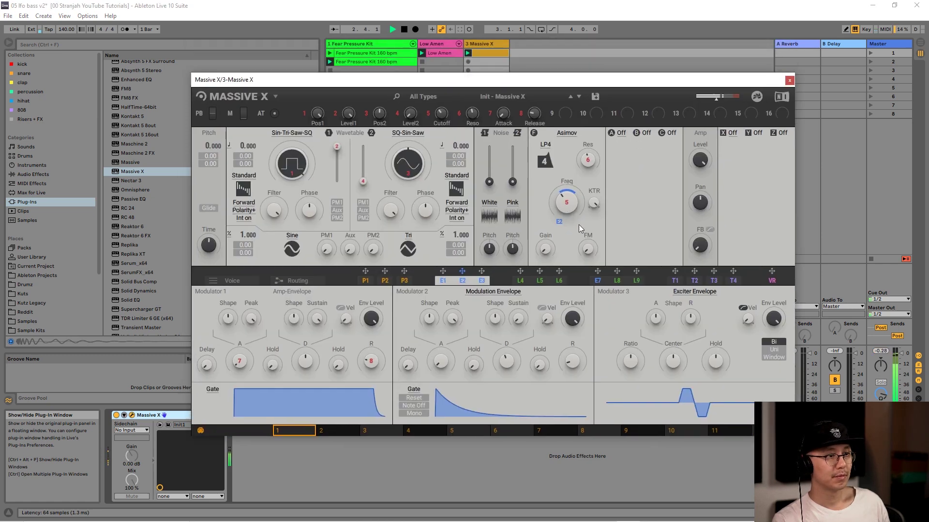
pyautogui.moveTo(558, 221); pyautogui.dragTo(559, 221)
pyautogui.moveTo(509, 361)
pyautogui.mouseDown()
pyautogui.moveTo(510, 382)
pyautogui.moveTo(509, 355)
pyautogui.mouseUp()
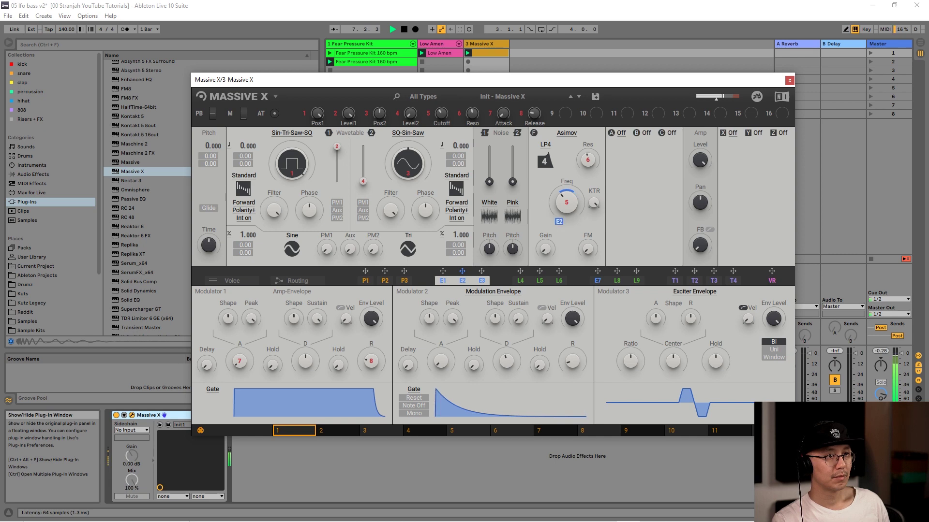
pyautogui.press('space')
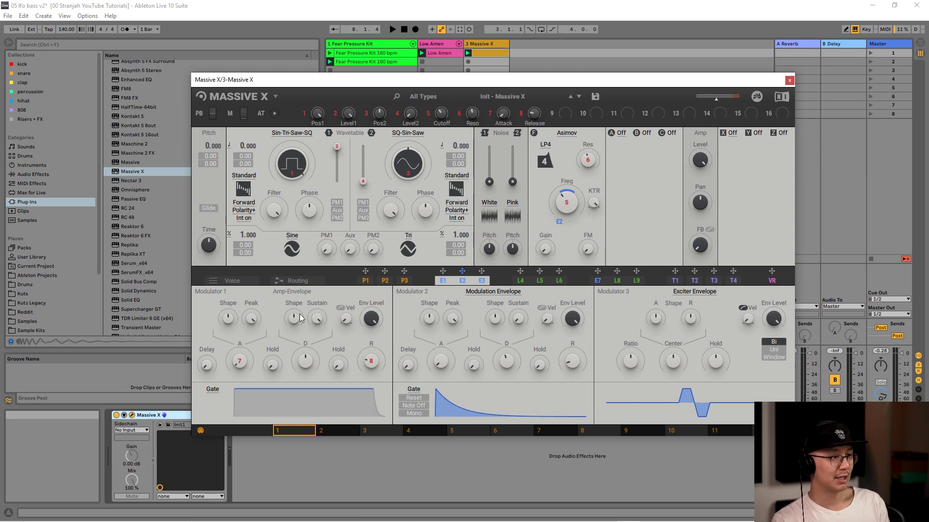
# - Turn the Amp-Envelope's sustain fully down and raise its decay shape to a convex curve, checking it in playback
pyautogui.moveTo(318, 319); pyautogui.dragTo(318, 355)
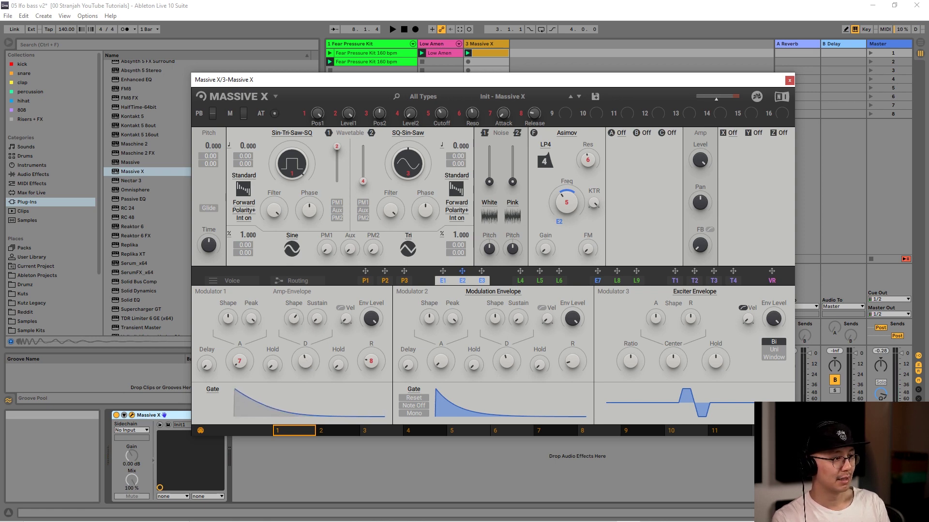
pyautogui.moveTo(294, 318); pyautogui.dragTo(294, 289)
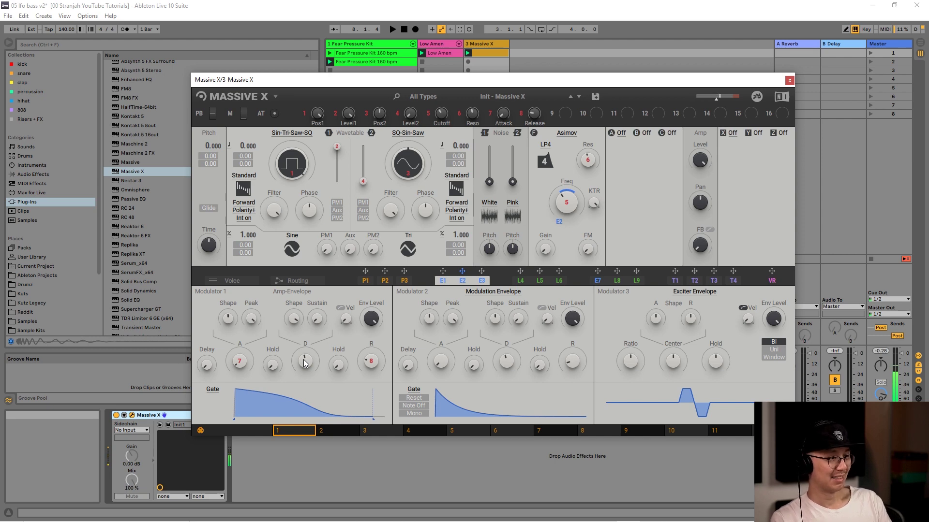
pyautogui.press('space')
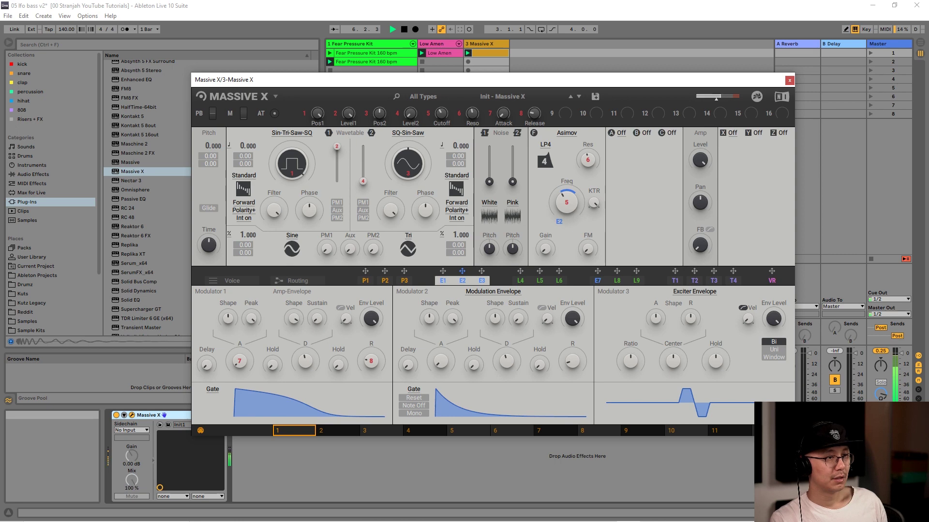
pyautogui.press('space')
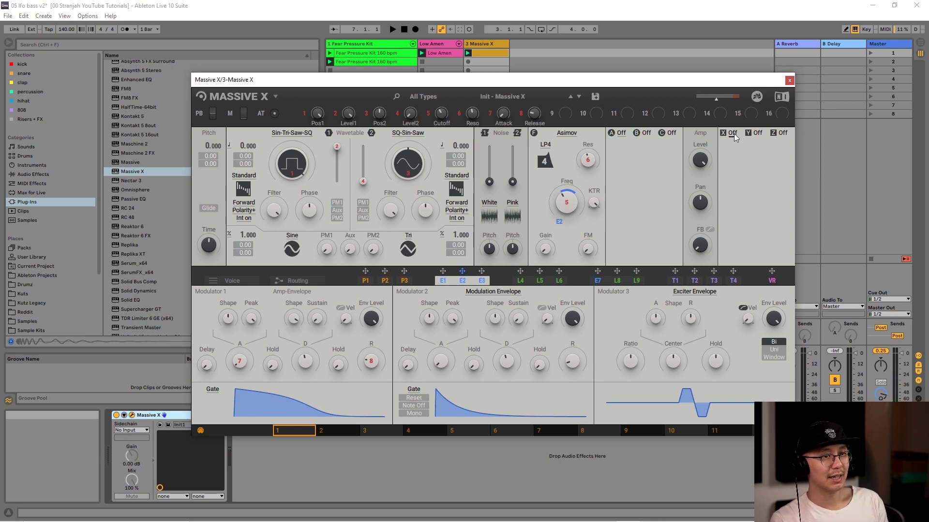
# - Load the stereo delay into effect slot X and lower its mix to a small amount
pyautogui.click(734, 138)
pyautogui.click(755, 218)
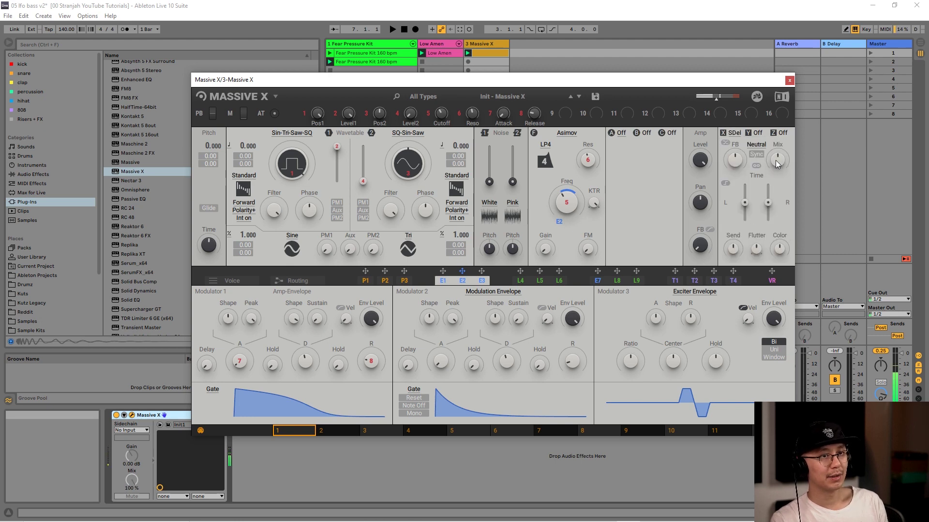
pyautogui.moveTo(777, 164); pyautogui.dragTo(777, 169)
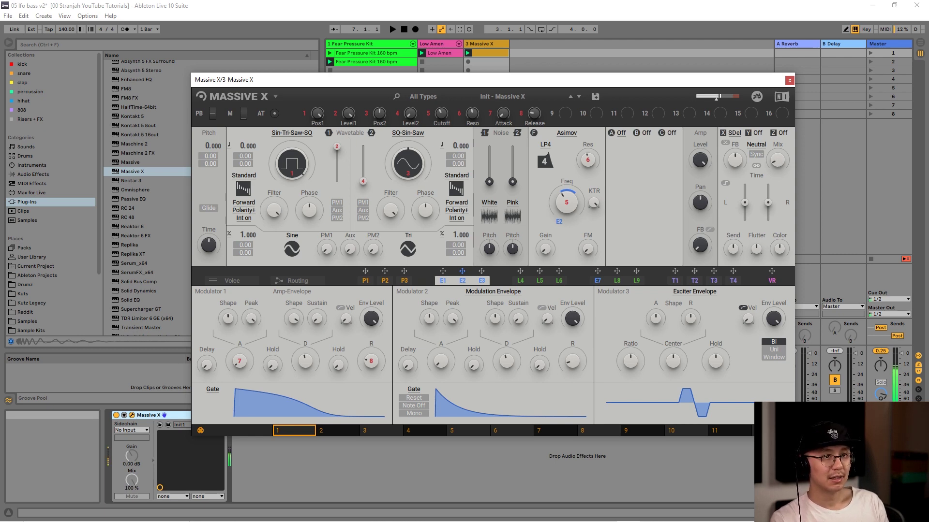
# - Link the delay's left and right times, adjust time, feedback and color for a subtle effect, and listen to the pattern
pyautogui.click(757, 166)
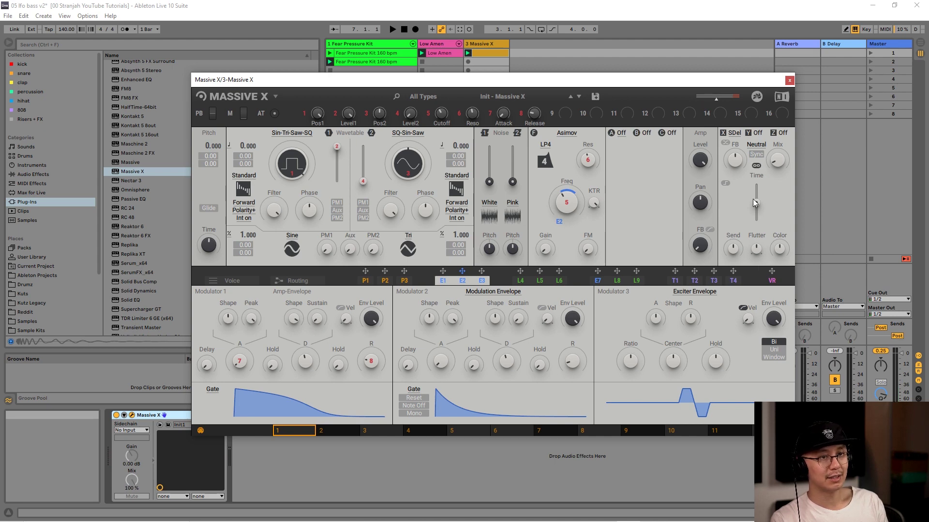
pyautogui.moveTo(757, 203); pyautogui.dragTo(756, 205)
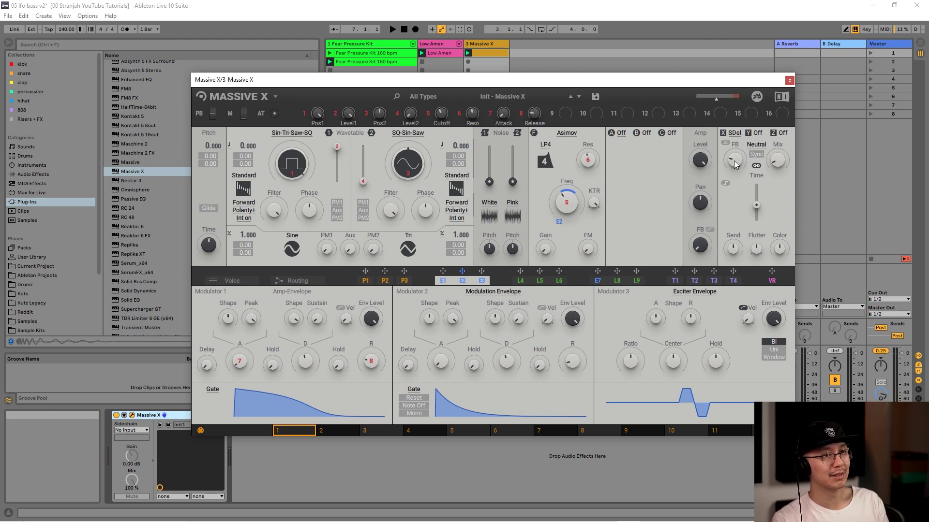
pyautogui.moveTo(733, 161); pyautogui.dragTo(734, 161)
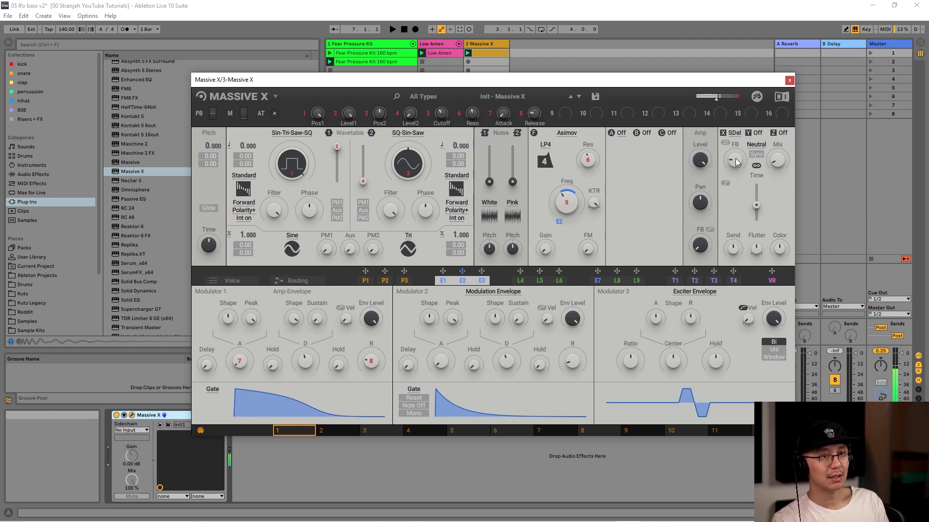
pyautogui.moveTo(779, 252); pyautogui.dragTo(780, 252)
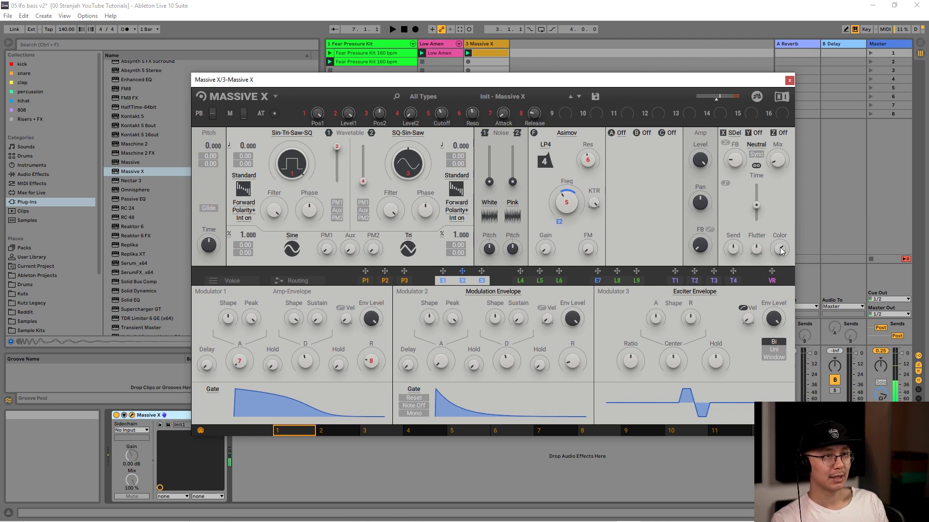
pyautogui.press('space')
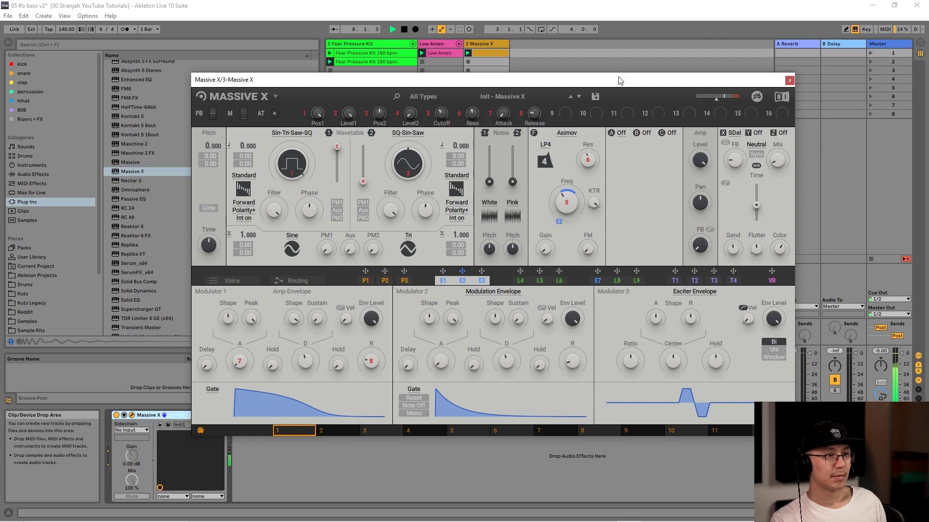
pyautogui.press('space')
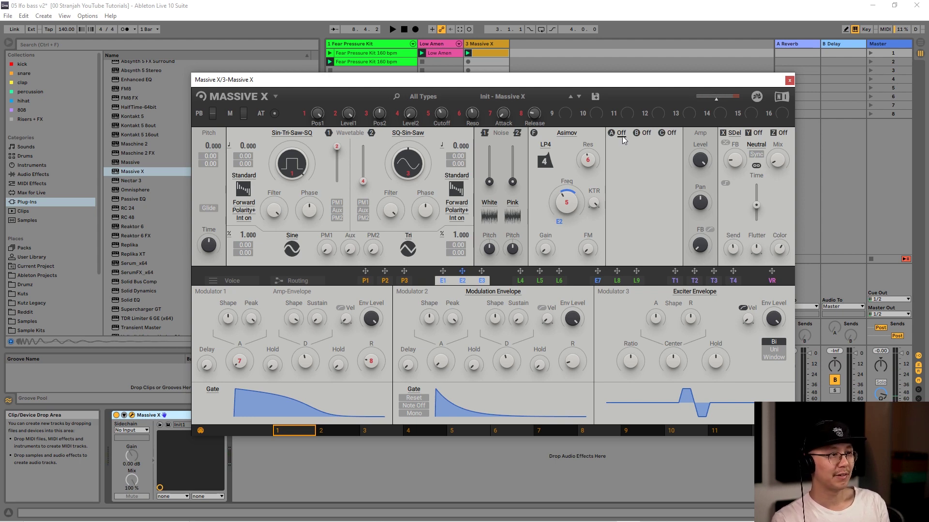
# - Show the synth's signal routing and load Distortion into insert slot A
pyautogui.click(297, 281)
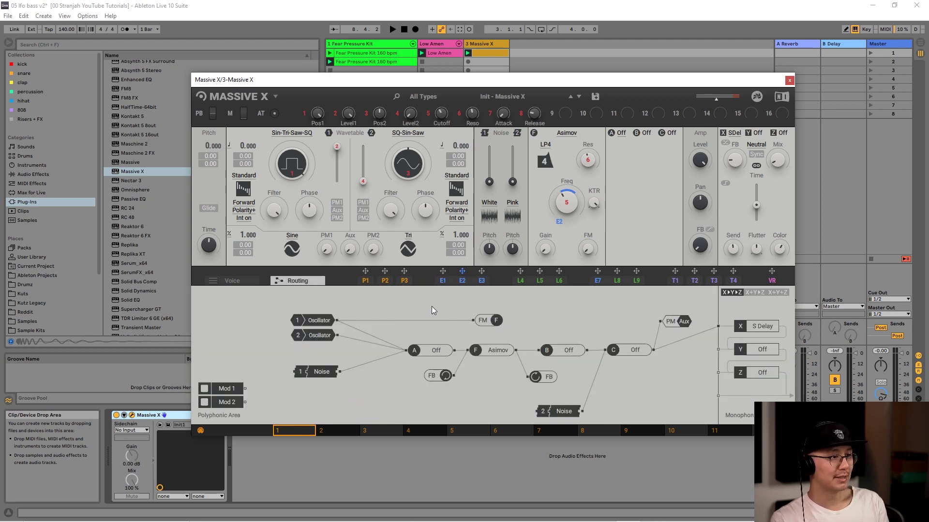
pyautogui.moveTo(496, 353); pyautogui.dragTo(510, 349)
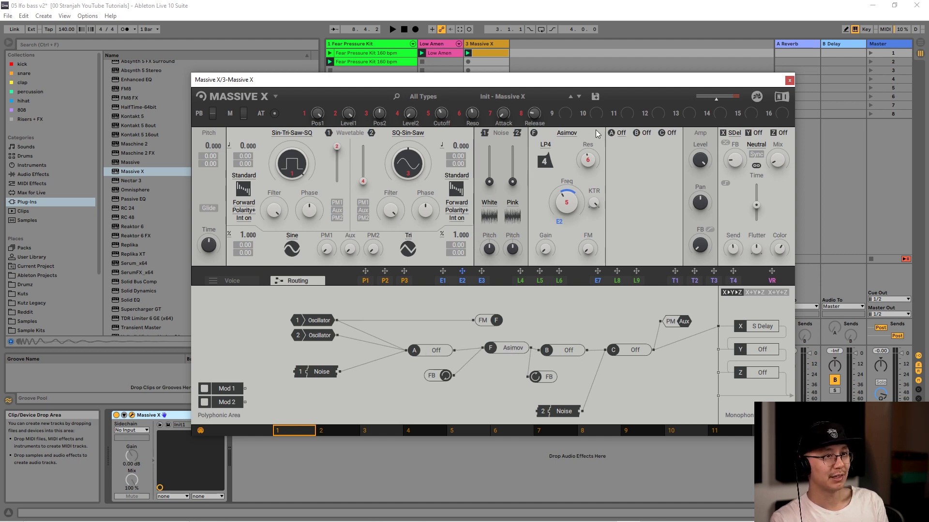
pyautogui.click(620, 133)
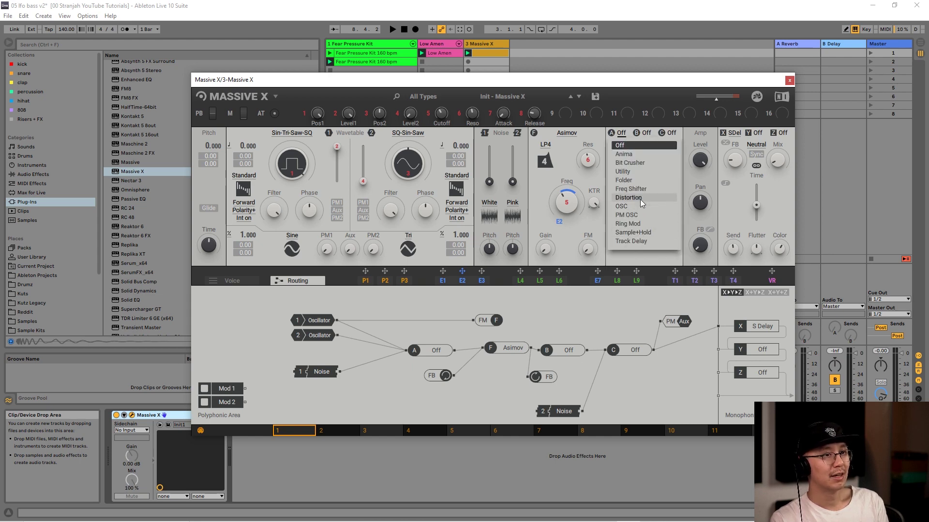
pyautogui.click(450, 294)
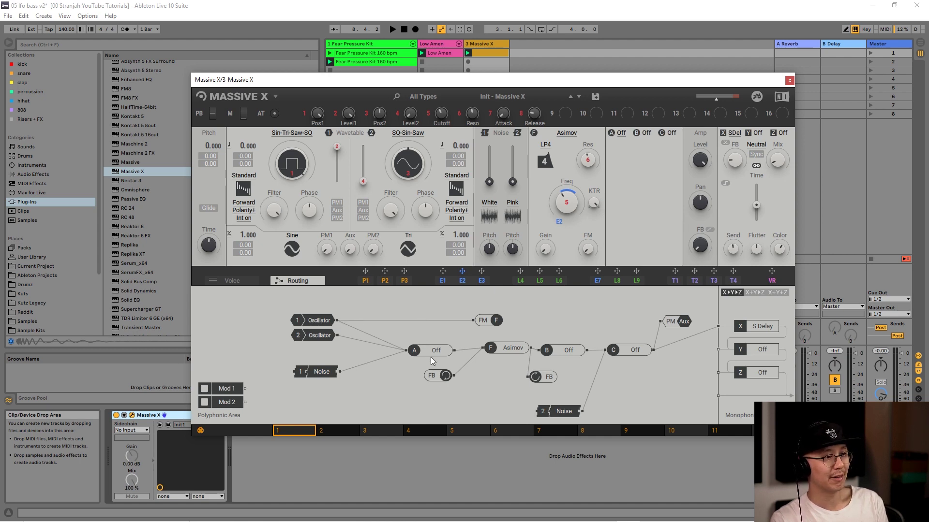
pyautogui.moveTo(428, 353); pyautogui.dragTo(422, 344)
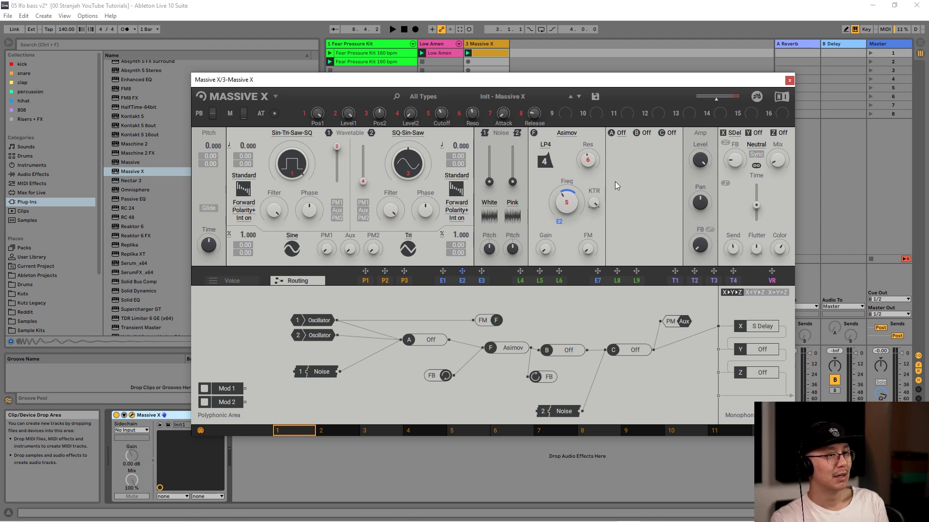
pyautogui.click(621, 133)
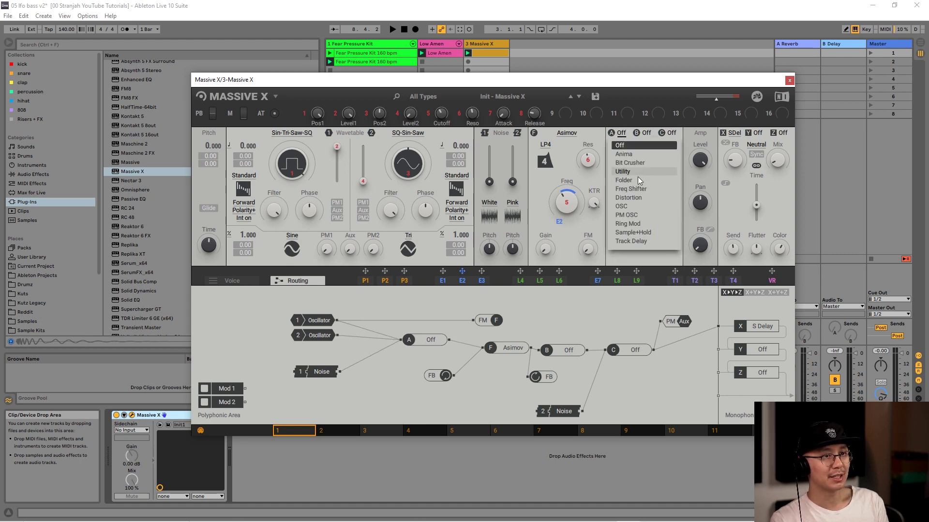
pyautogui.click(629, 198)
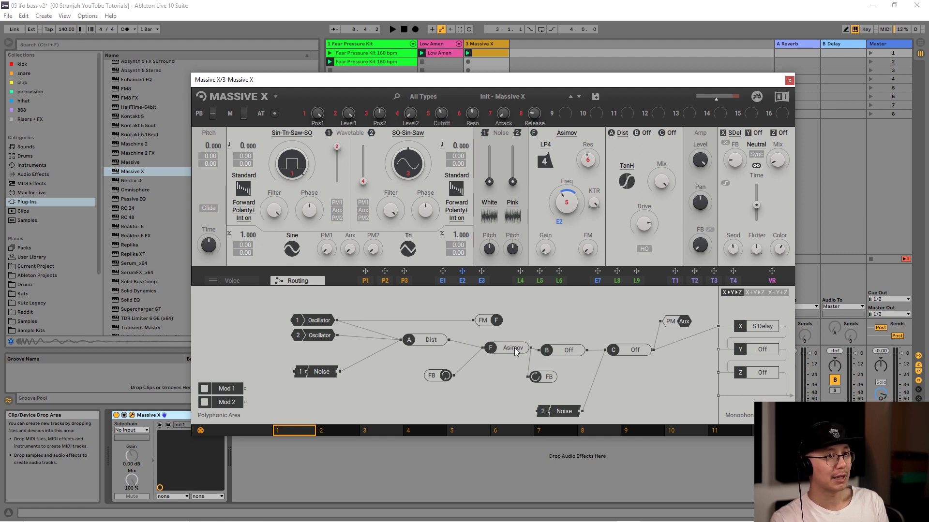
# - Remove the cables connecting the oscillators, Noise 1, Distortion, the Asimov filter, insert B and the feedback modules
pyautogui.moveTo(429, 340)
pyautogui.mouseDown()
pyautogui.moveTo(417, 340)
pyautogui.moveTo(436, 343)
pyautogui.mouseUp()
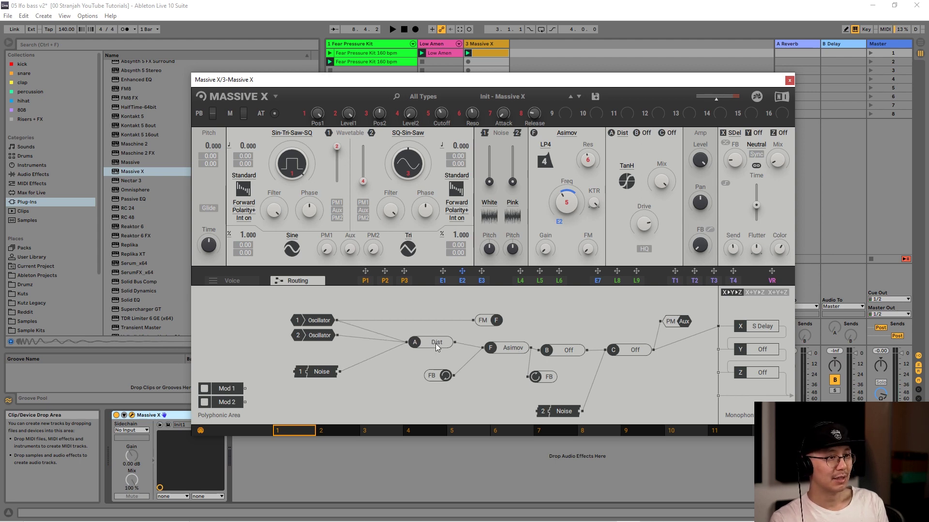
pyautogui.click(376, 340)
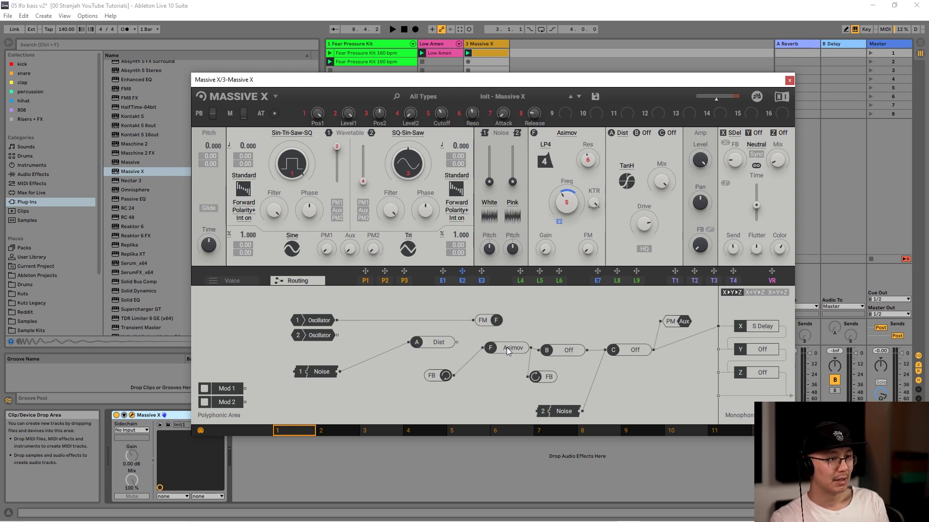
pyautogui.moveTo(506, 348); pyautogui.dragTo(488, 342)
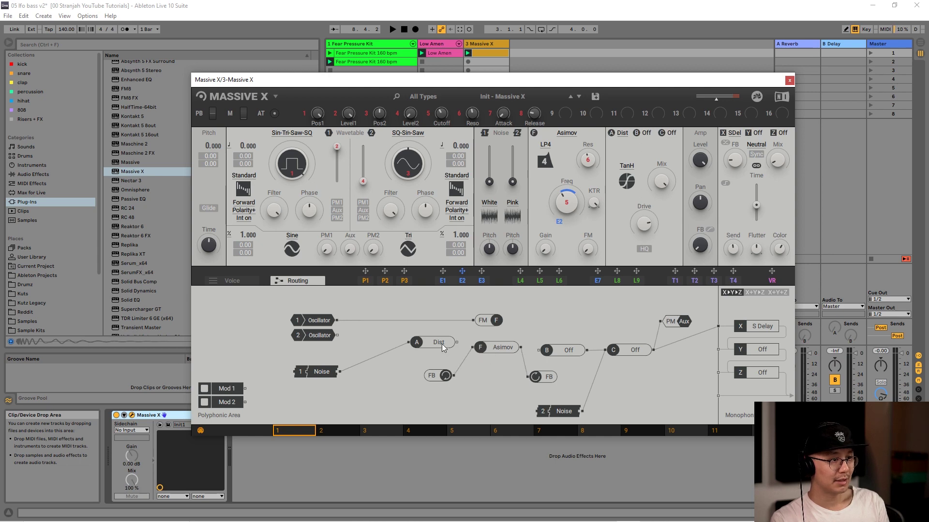
pyautogui.doubleClick(385, 353)
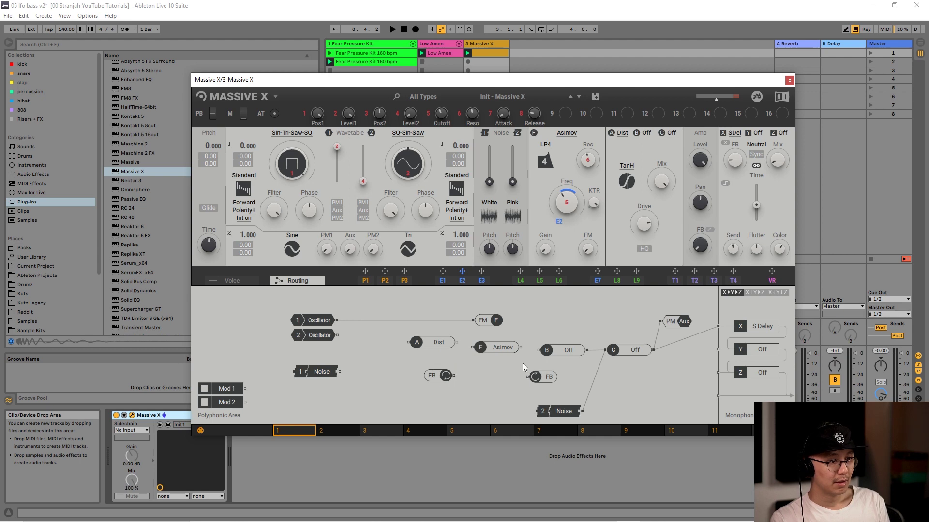
# - Place the Asimov filter before Distortion and wire Oscillator 1 through Asimov and Distortion into insert B
pyautogui.moveTo(487, 351)
pyautogui.mouseDown()
pyautogui.moveTo(373, 341)
pyautogui.moveTo(503, 347)
pyautogui.mouseUp()
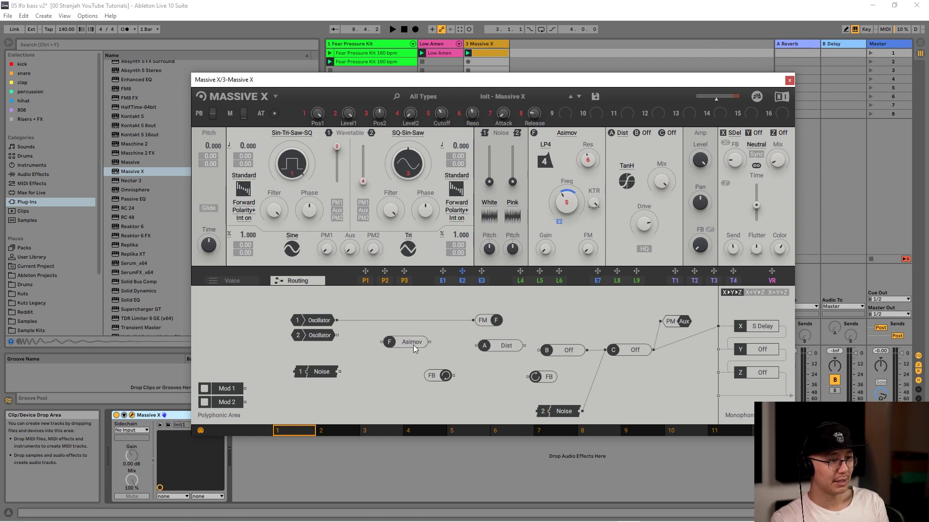
pyautogui.moveTo(413, 345); pyautogui.dragTo(427, 343)
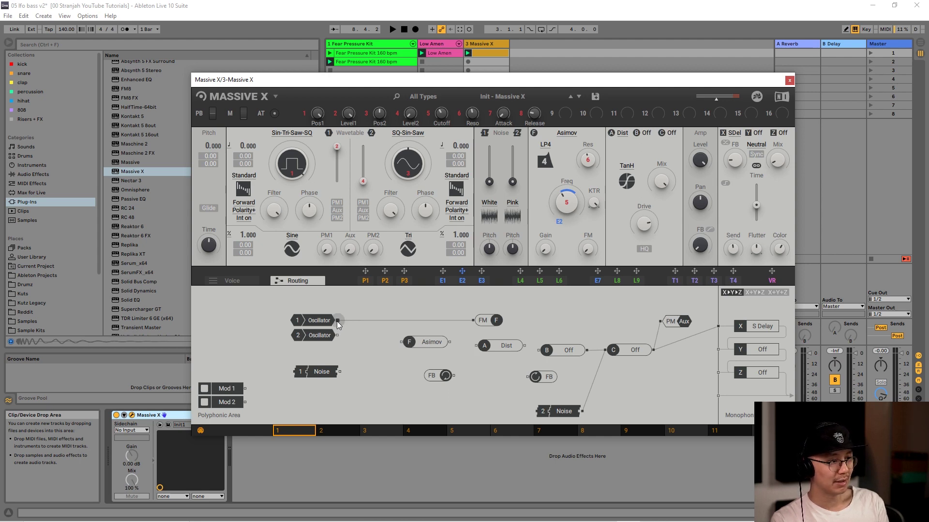
pyautogui.moveTo(336, 320); pyautogui.dragTo(536, 350)
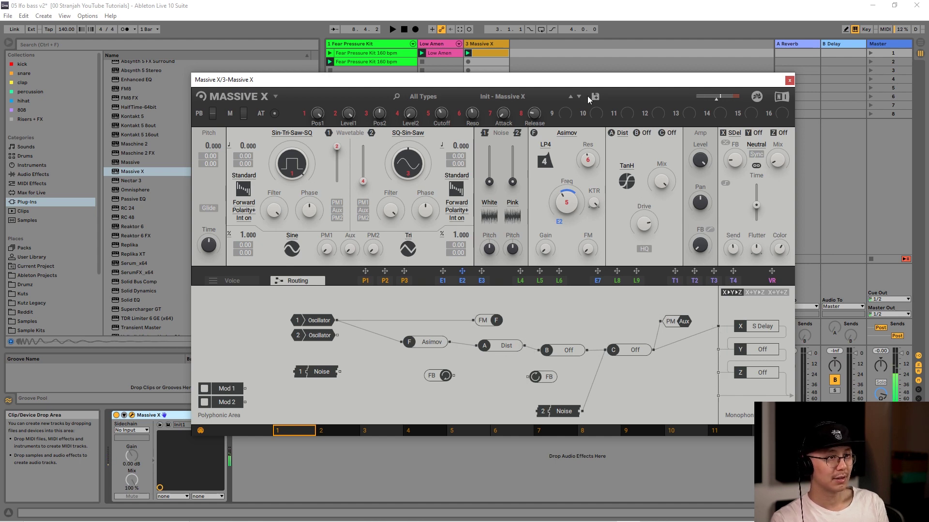
# - Lower the Distortion's drive, then play the pattern and try the filter's FM amount
pyautogui.click(623, 133)
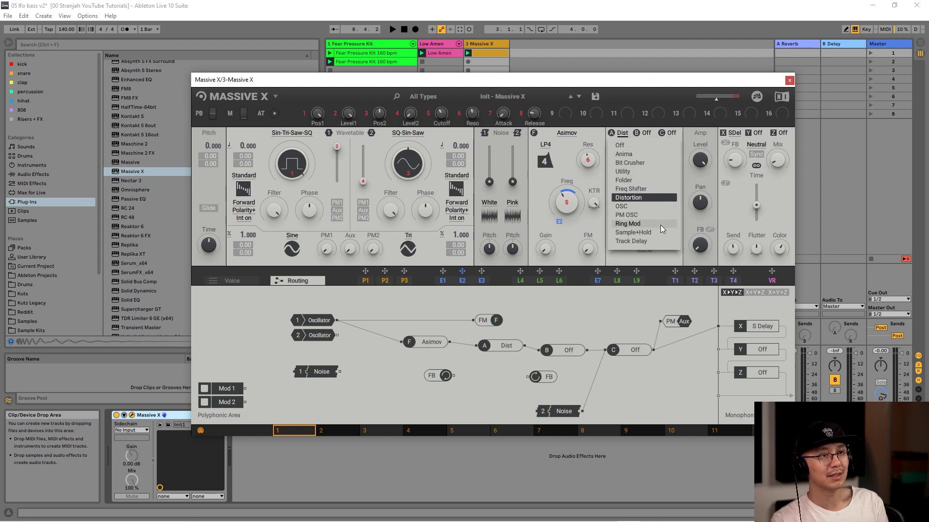
pyautogui.click(650, 266)
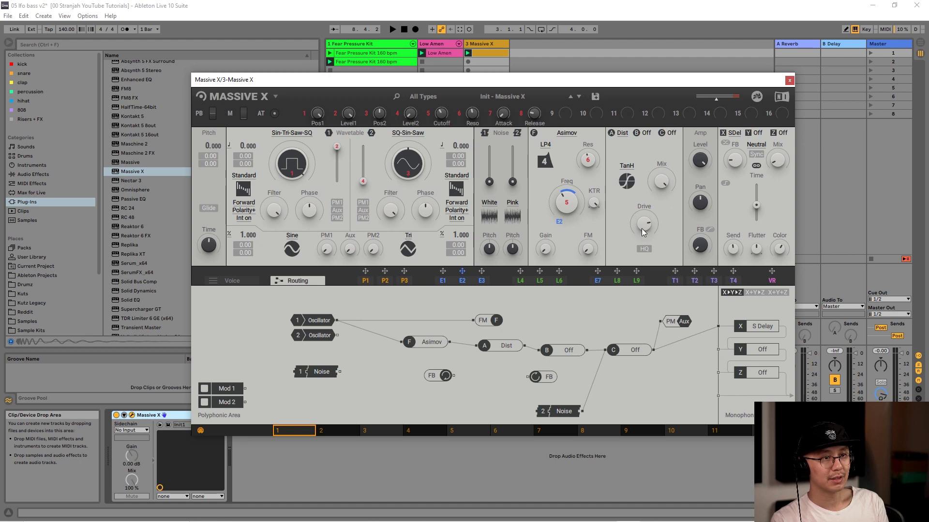
pyautogui.moveTo(644, 220); pyautogui.dragTo(643, 233)
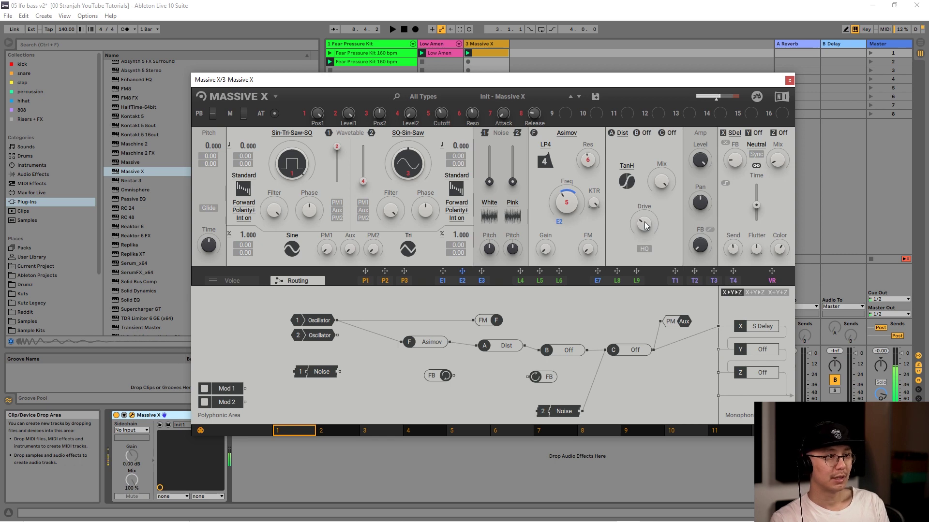
pyautogui.press('space')
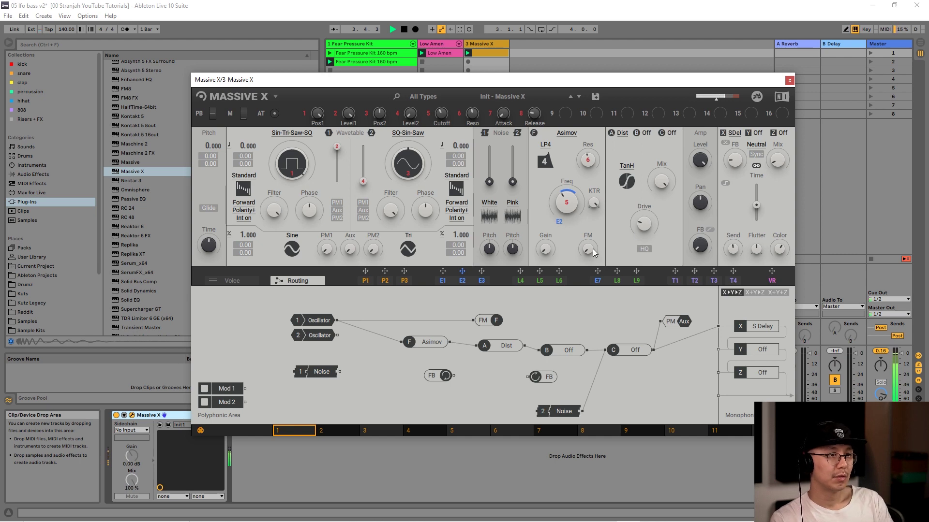
pyautogui.moveTo(593, 249); pyautogui.dragTo(593, 193)
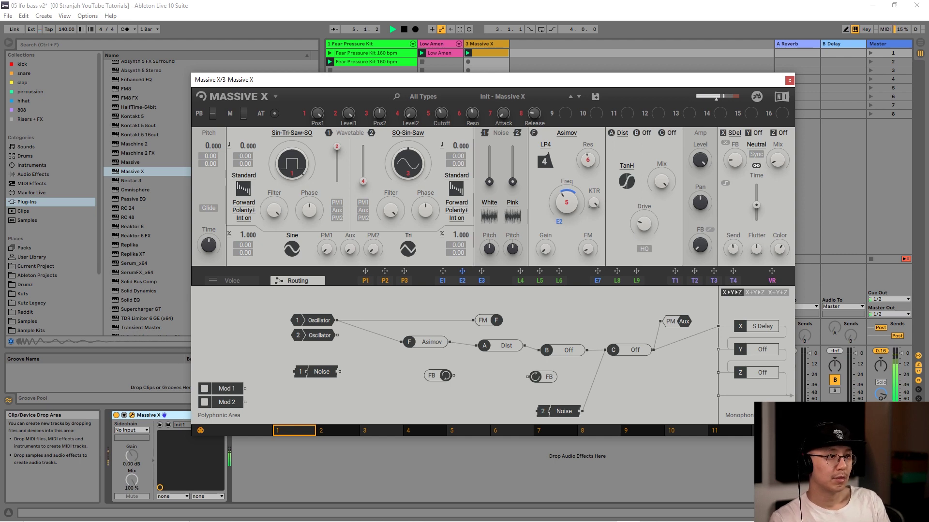
# - Fine-tune the stereo delay's time and color while auditioning the pattern
pyautogui.press('space')
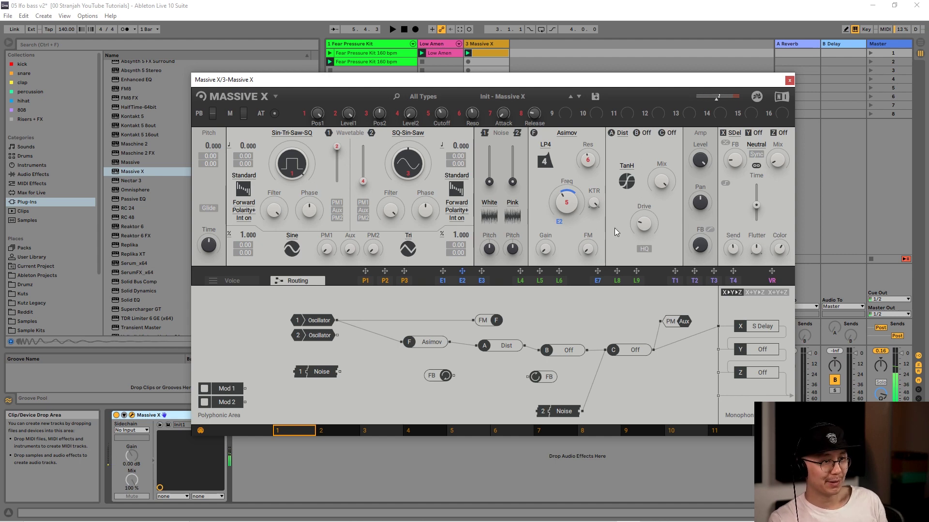
pyautogui.press('space')
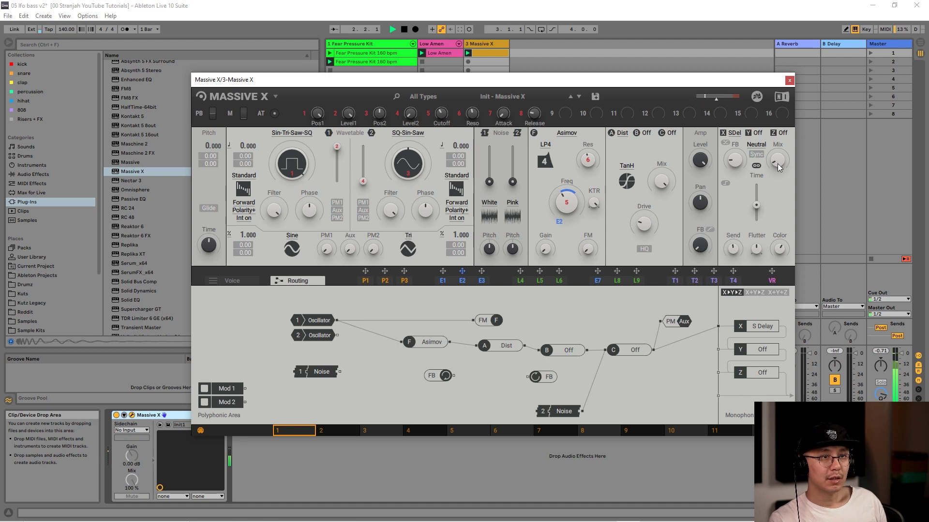
pyautogui.moveTo(757, 205); pyautogui.dragTo(757, 206)
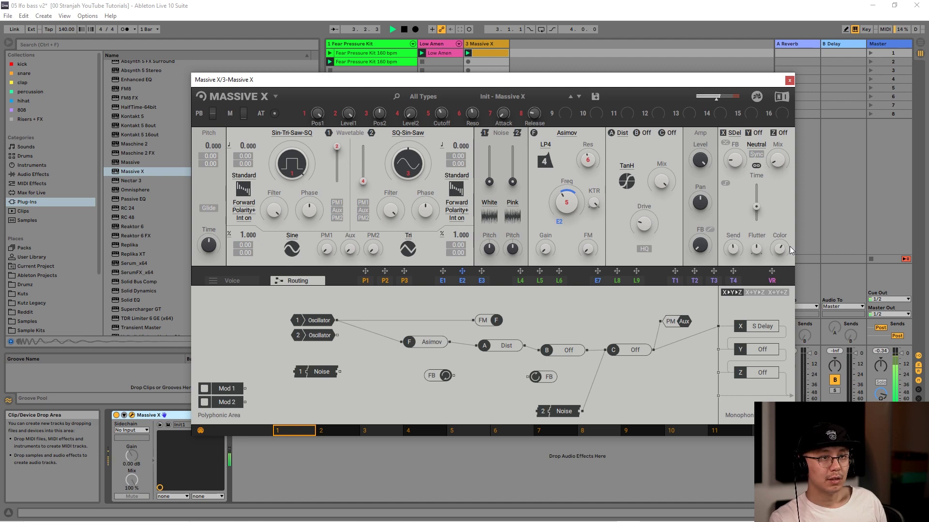
pyautogui.press('space')
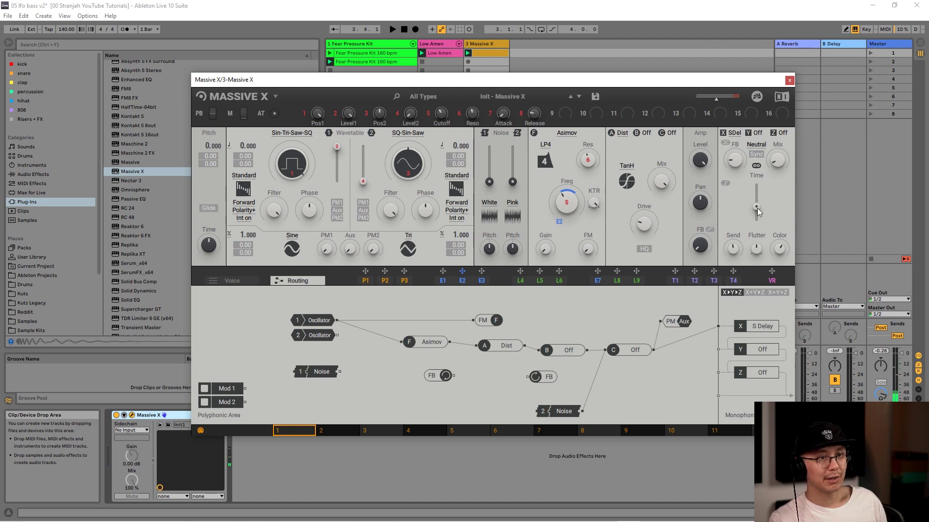
pyautogui.press('space')
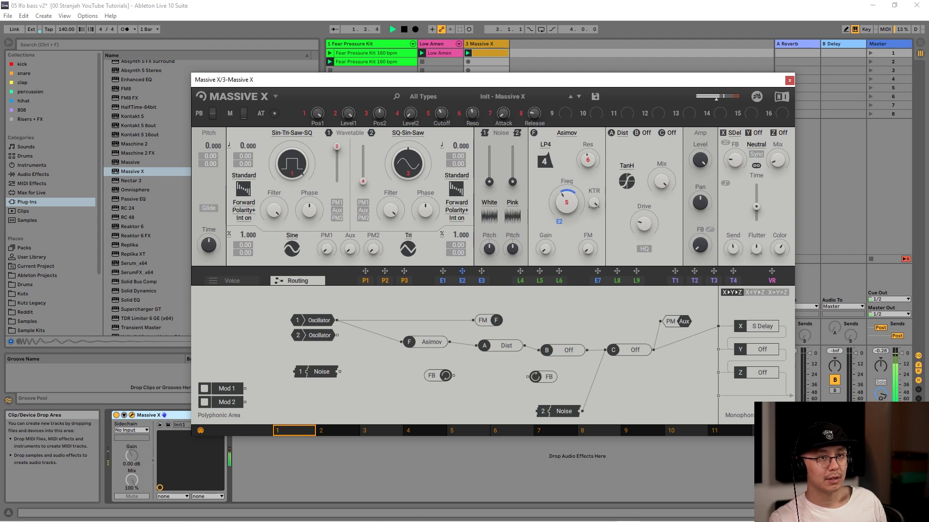
pyautogui.moveTo(778, 250); pyautogui.dragTo(778, 254)
pyautogui.moveTo(756, 207); pyautogui.dragTo(757, 207)
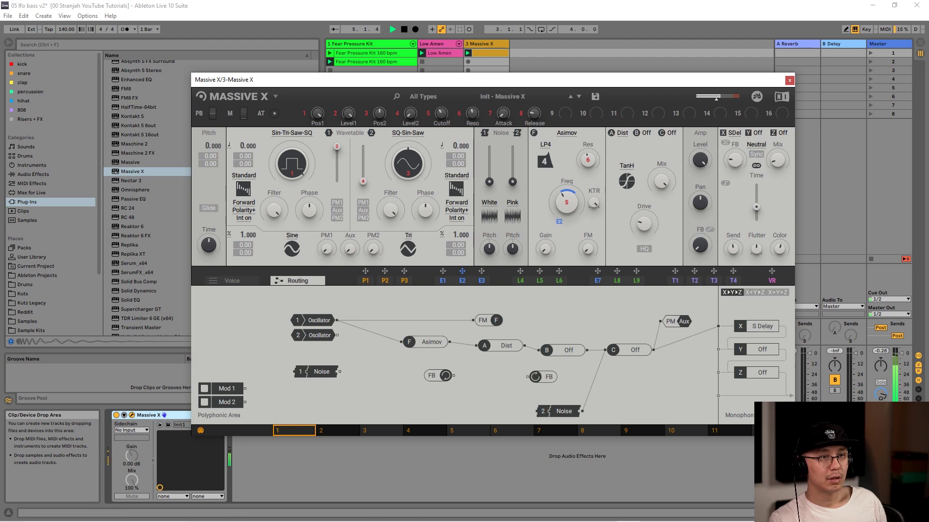
pyautogui.press('space')
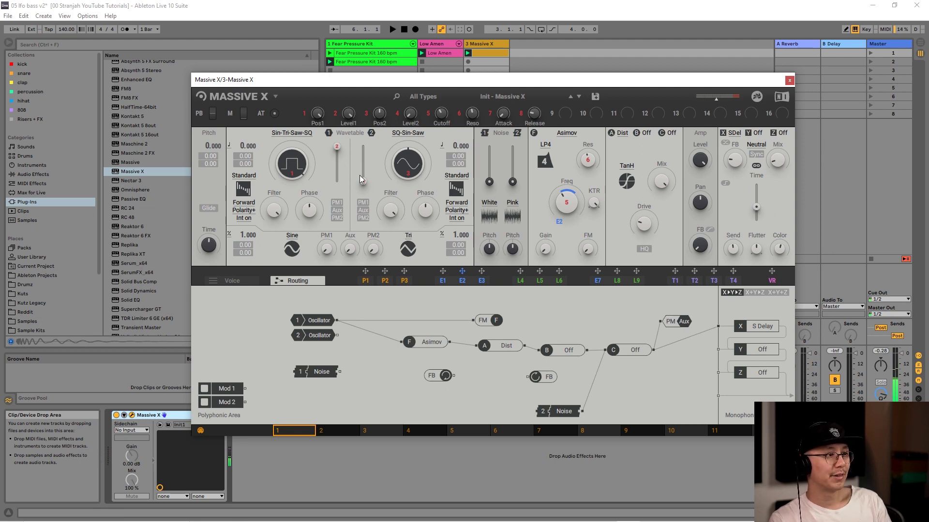
# - Turn on unison with 4 voices in the voice settings, try its stereo width and raise the spread slightly
pyautogui.click(239, 280)
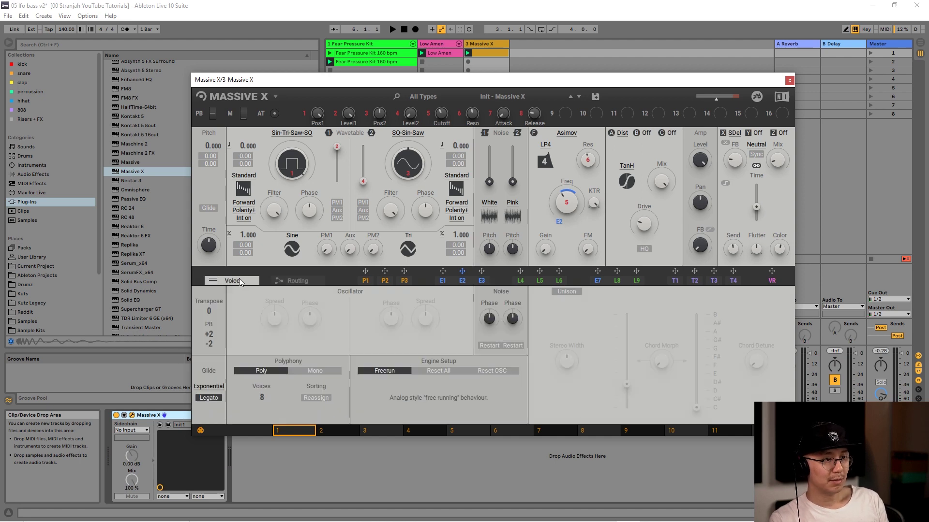
pyautogui.click(567, 293)
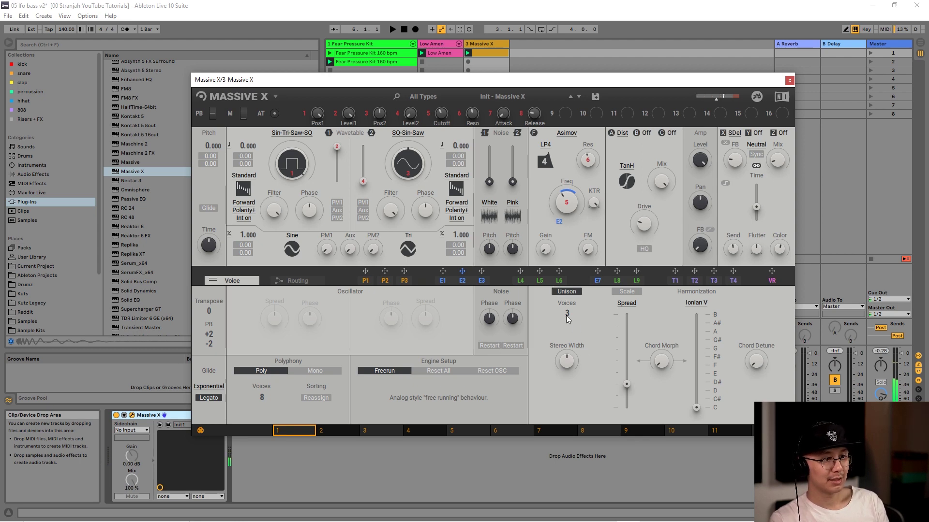
pyautogui.moveTo(566, 314)
pyautogui.mouseDown()
pyautogui.moveTo(566, 303)
pyautogui.moveTo(566, 315)
pyautogui.mouseUp()
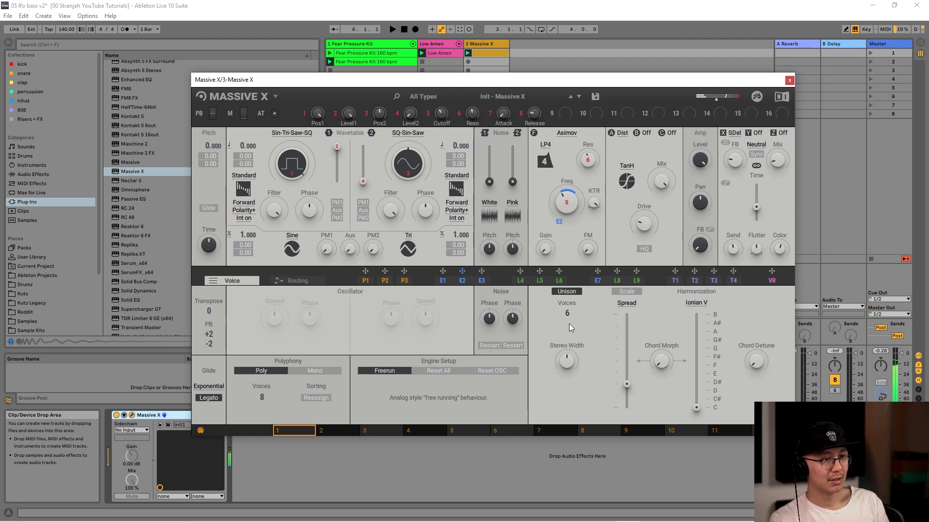
pyautogui.moveTo(568, 315); pyautogui.dragTo(568, 318)
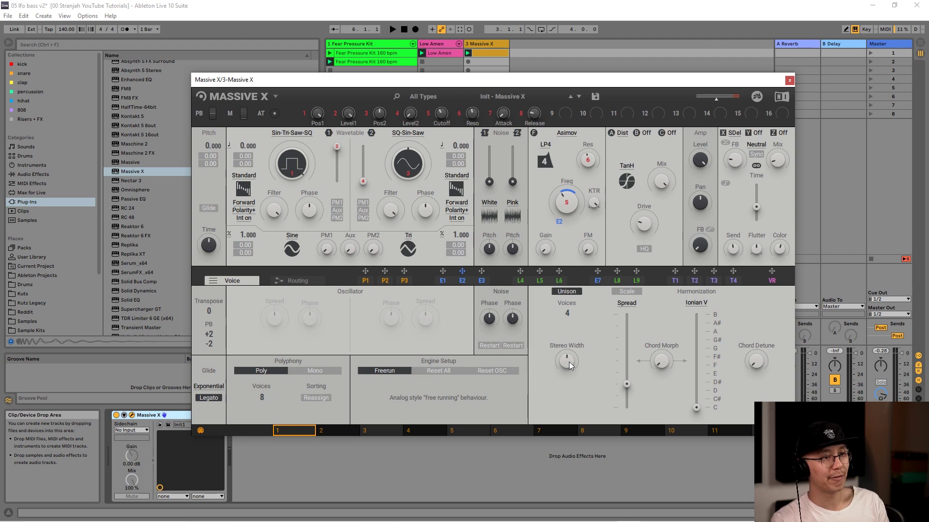
pyautogui.moveTo(569, 362); pyautogui.dragTo(569, 339)
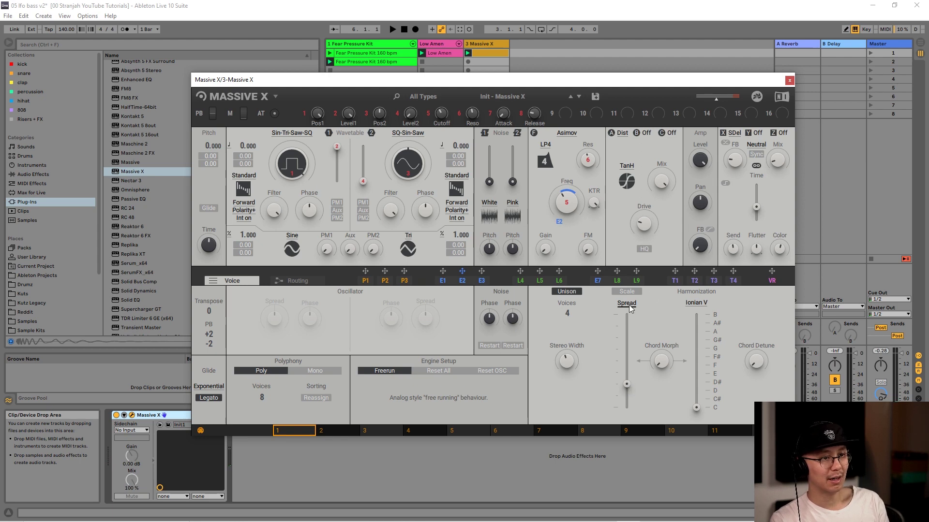
pyautogui.moveTo(626, 379)
pyautogui.mouseDown()
pyautogui.moveTo(626, 318)
pyautogui.moveTo(626, 380)
pyautogui.mouseUp()
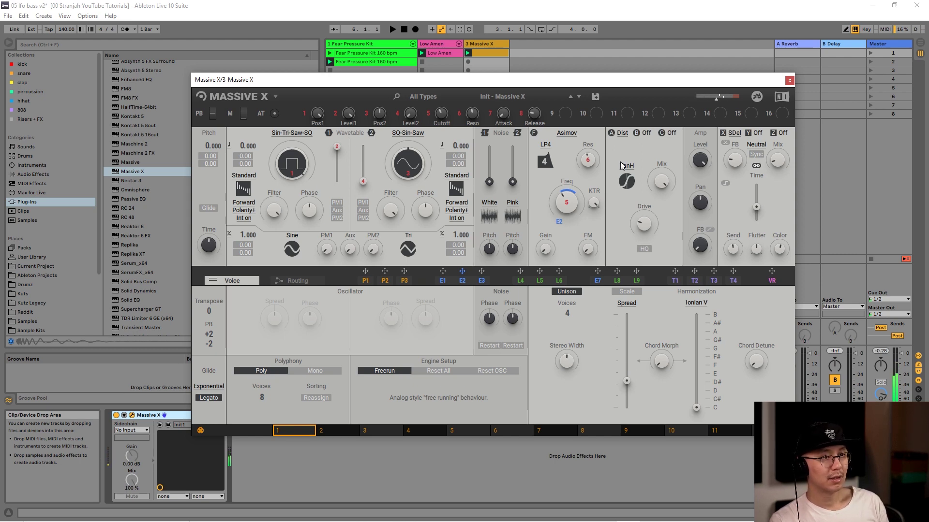
# - Audition the unison patch while sweeping the Asimov filter's frequency, and show the envelope settings
pyautogui.press('space')
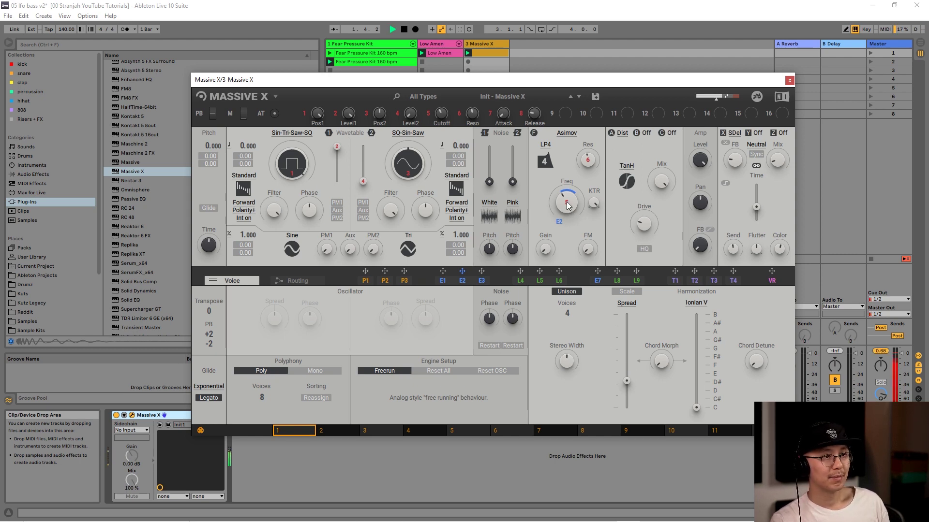
pyautogui.moveTo(573, 81)
pyautogui.mouseDown()
pyautogui.moveTo(558, 279)
pyautogui.moveTo(573, 94)
pyautogui.mouseUp()
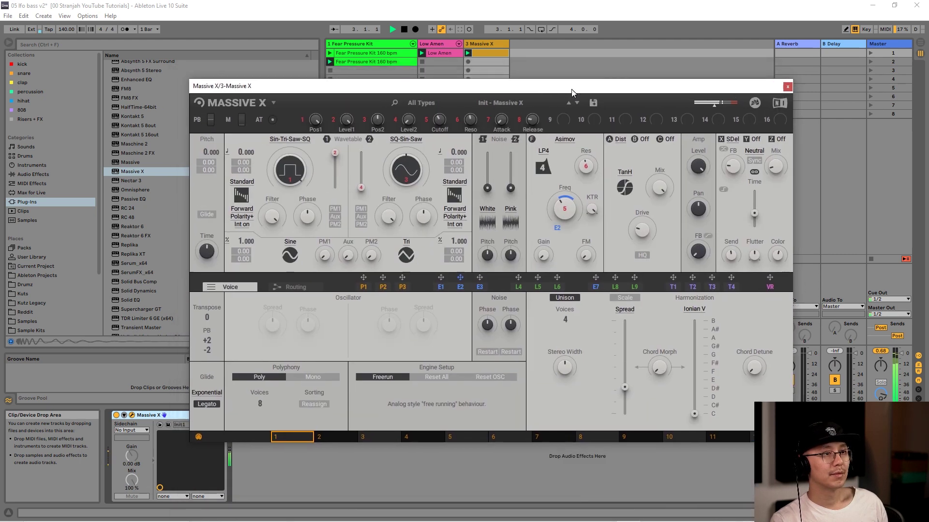
pyautogui.press('space')
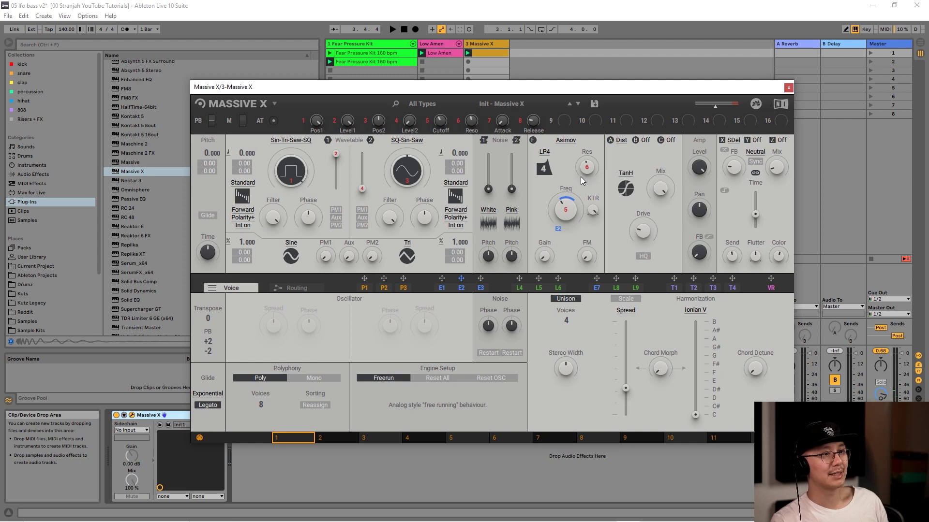
pyautogui.press('space')
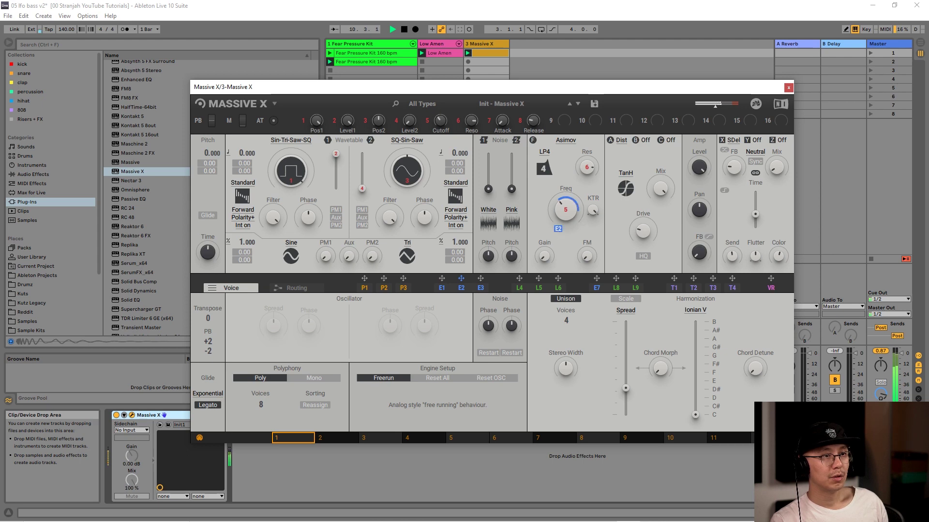
pyautogui.click(461, 288)
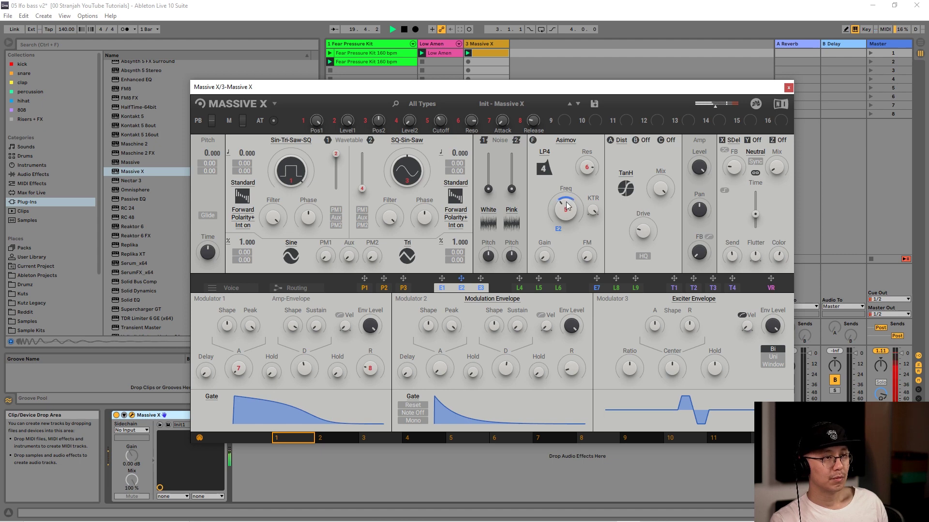
# - Move the synth window aside to reach the mixer, turn on the Low Amen track, and bring the window back
pyautogui.moveTo(528, 94); pyautogui.dragTo(832, 99)
pyautogui.press('space')
pyautogui.click(431, 380)
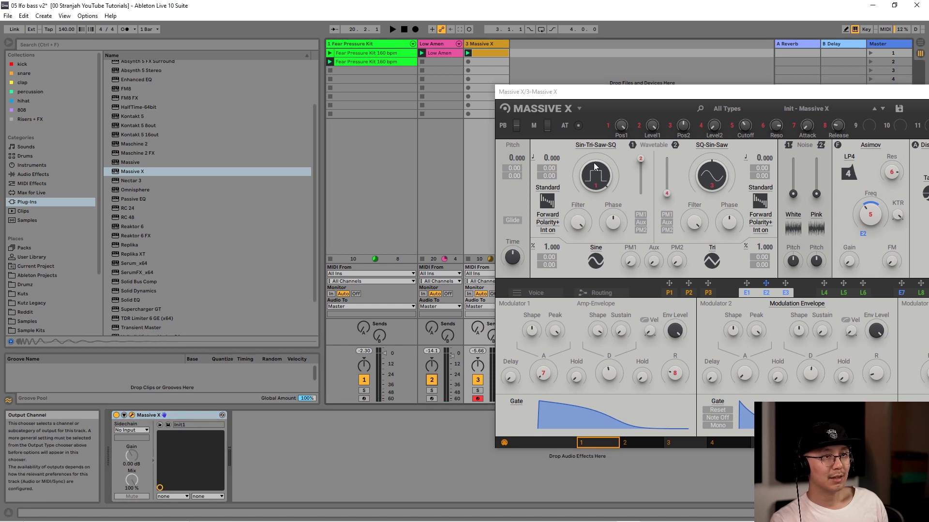
pyautogui.moveTo(598, 94); pyautogui.dragTo(288, 106)
# - Raise the Asimov filter's frequency and shorten the modulation envelope's decay while playing the pattern with drums
pyautogui.press('space')
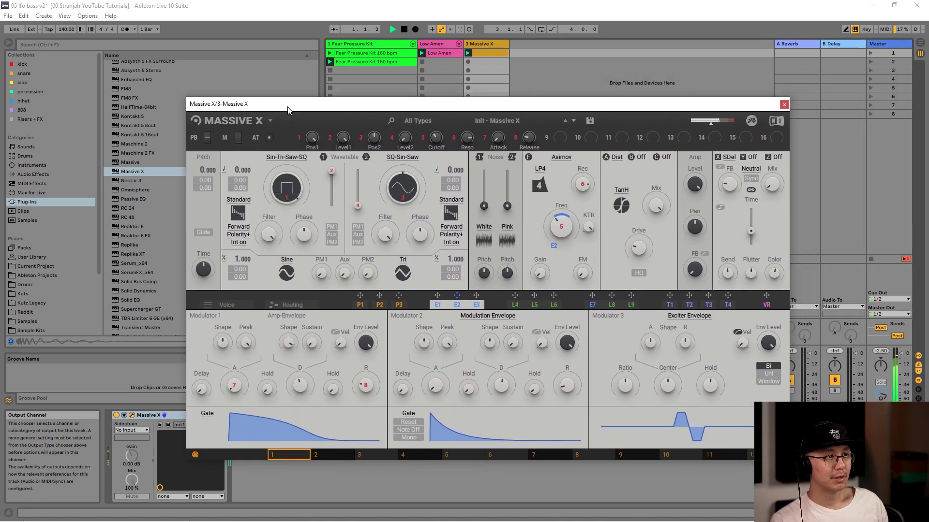
pyautogui.moveTo(567, 226)
pyautogui.mouseDown()
pyautogui.moveTo(567, 236)
pyautogui.moveTo(564, 223)
pyautogui.mouseUp()
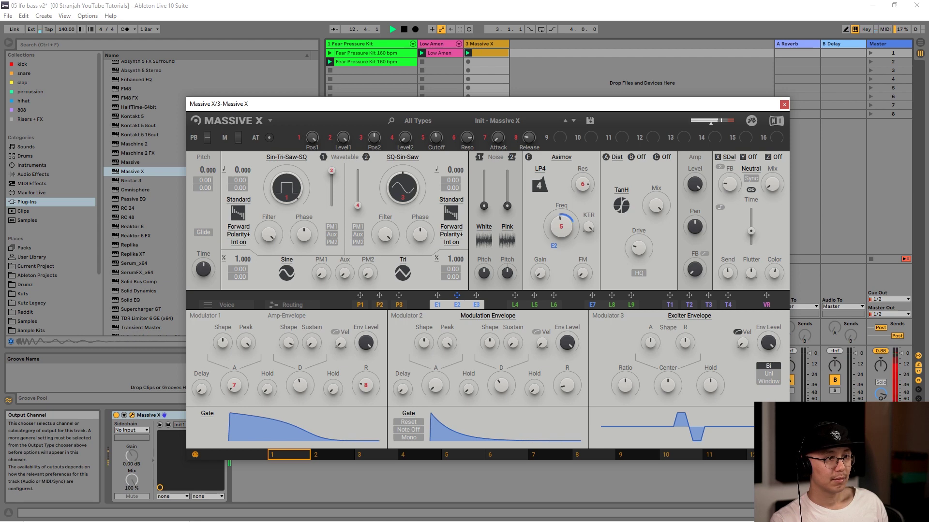
pyautogui.press('space')
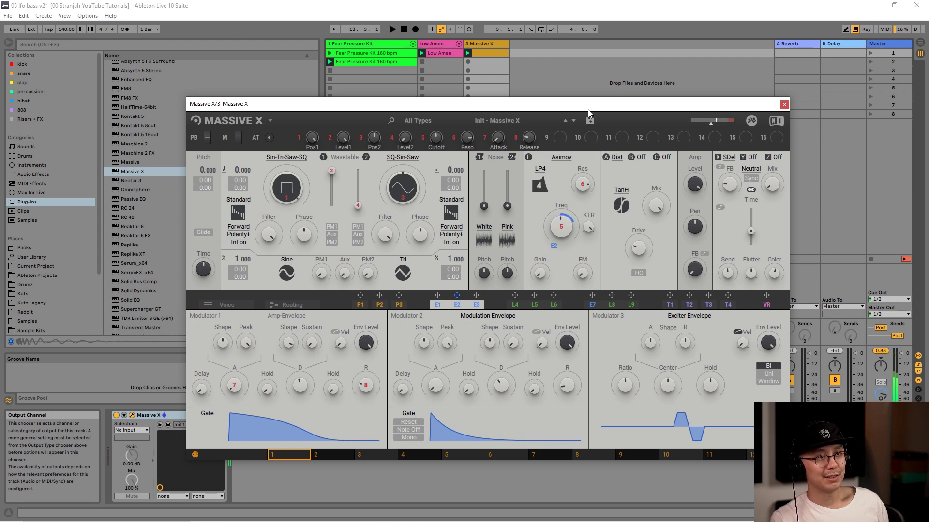